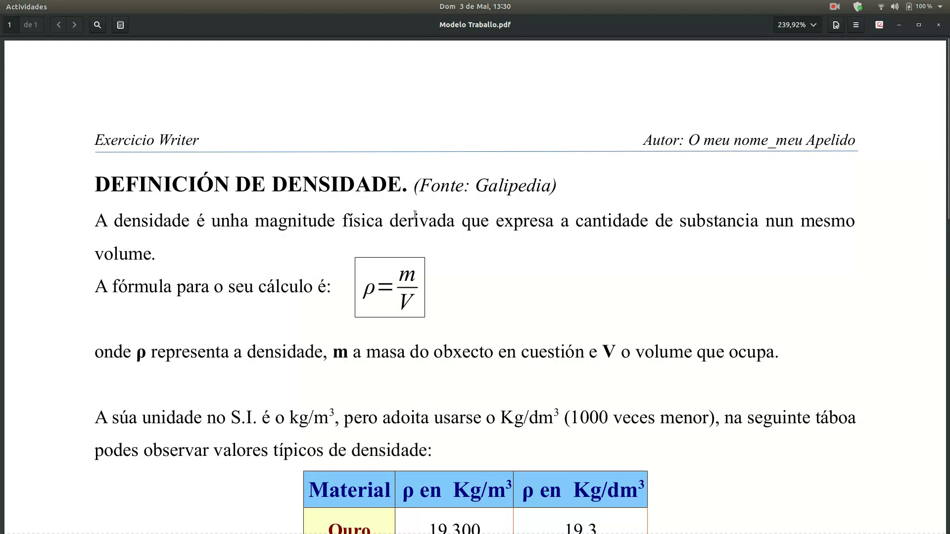
Open the Shutter screenshot application from the installed applications.
click(15, 521)
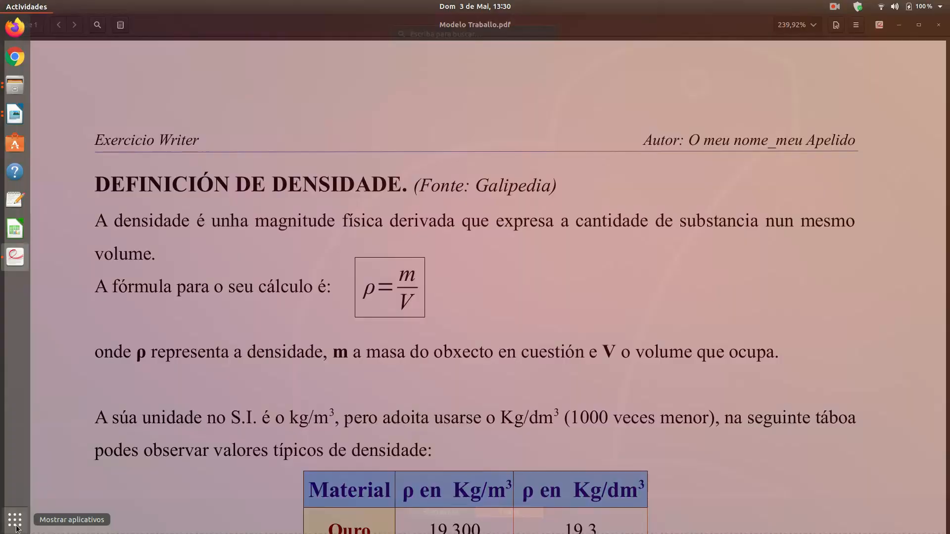
scroll(646, 338, down, 2)
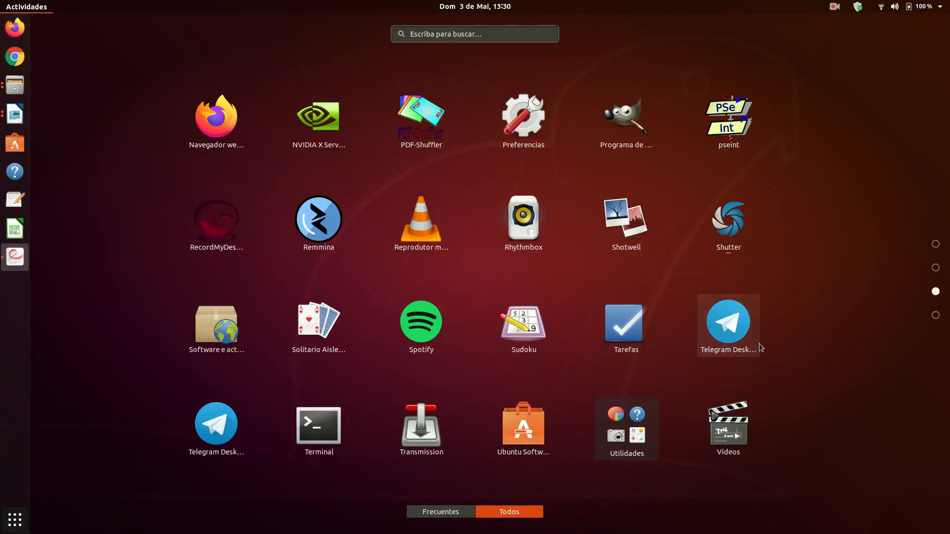
click(728, 223)
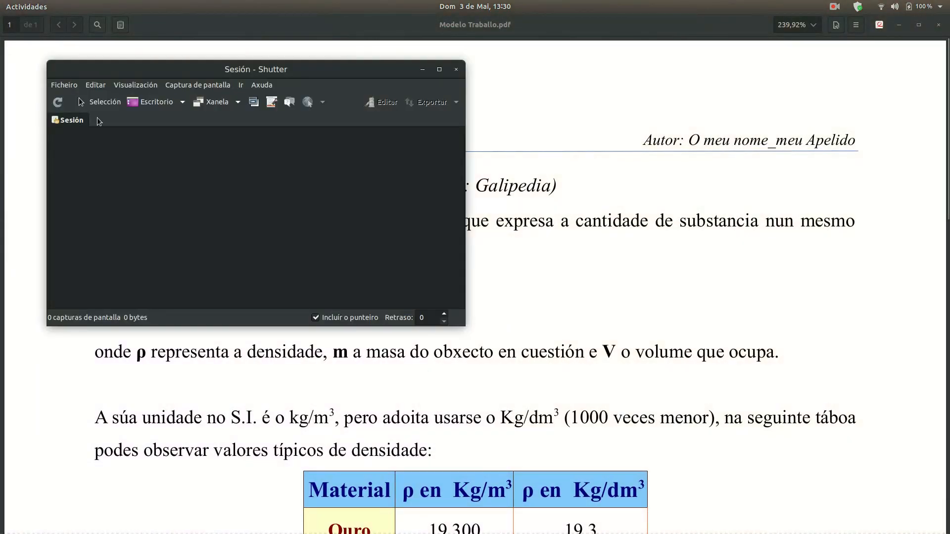
Capture a selection of the screen that tightly frames the boxed density formula in the PDF model.
click(111, 102)
drag(355, 276, 417, 327)
drag(355, 277, 352, 252)
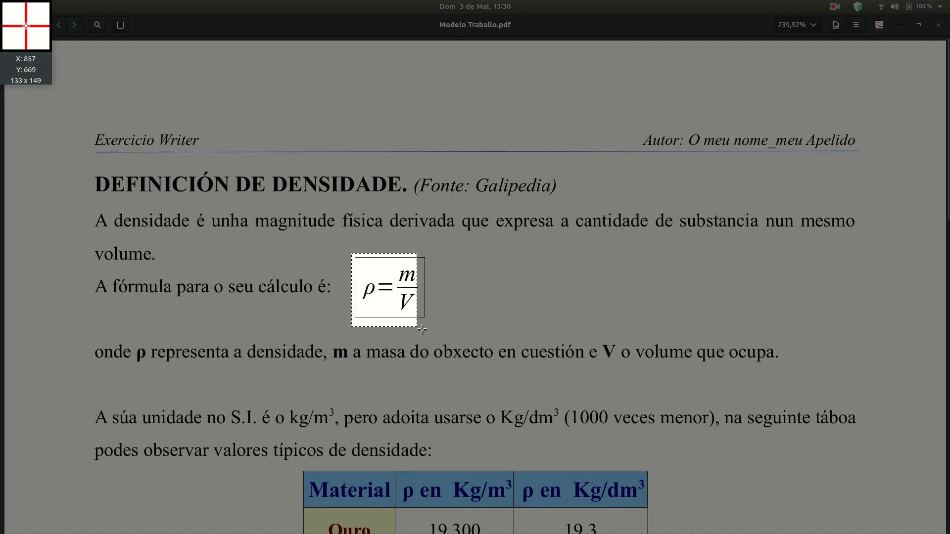
drag(417, 326, 427, 318)
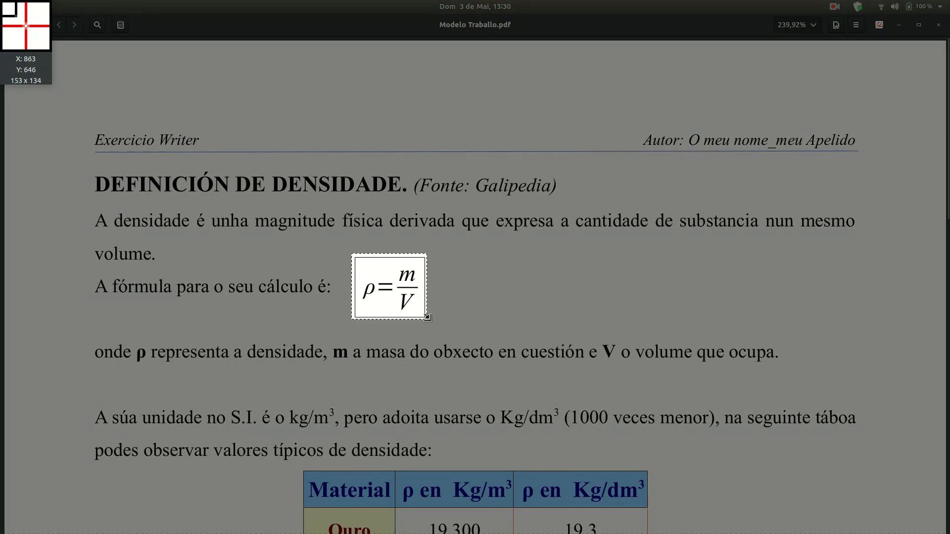
key(Return)
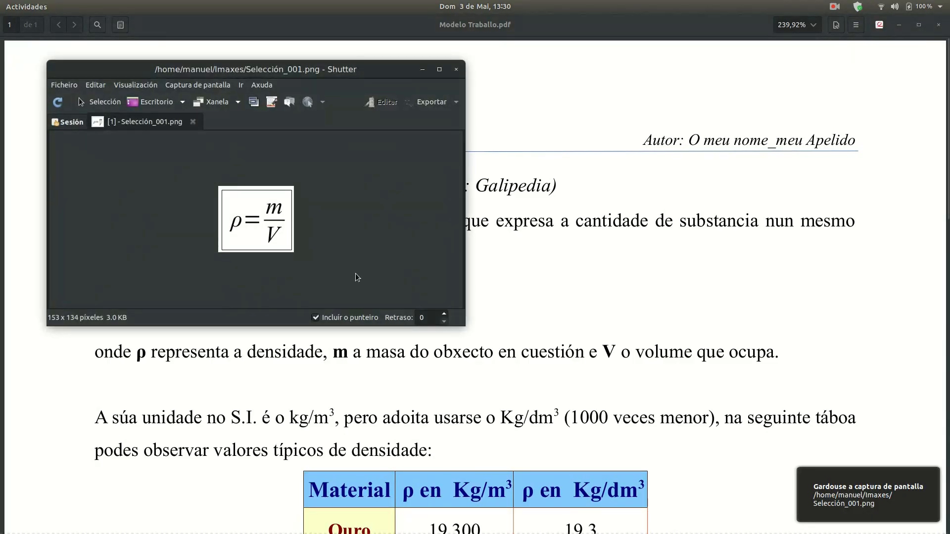
Switch to Exercicio mostra.odt in LibreOffice Writer, insert Selección_001.png at "A fórmula para o seu cálculo é:", and shrink the picture.
click(919, 26)
click(422, 70)
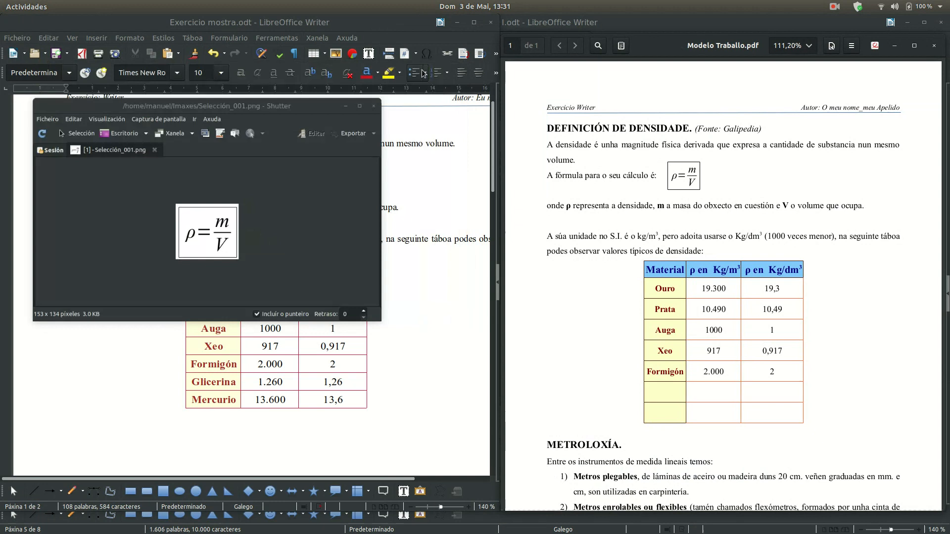
click(194, 176)
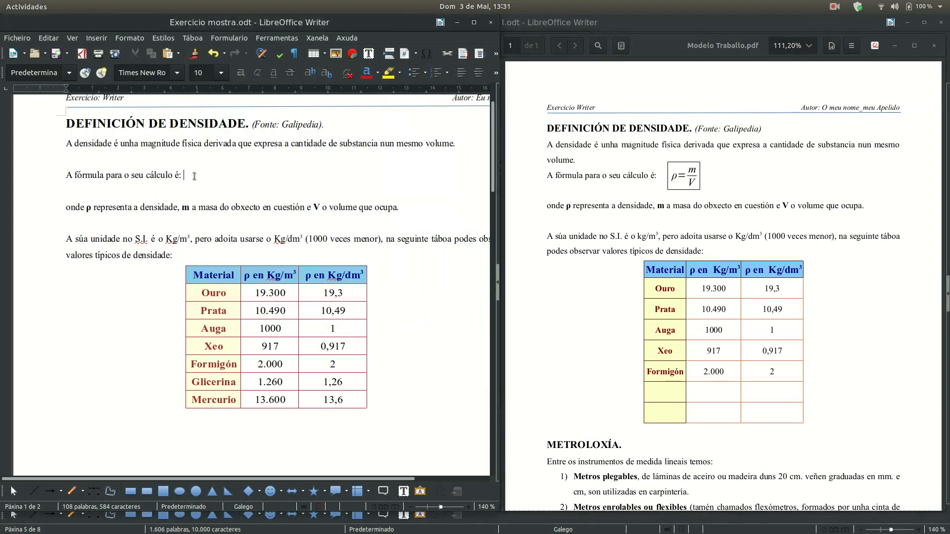
click(96, 36)
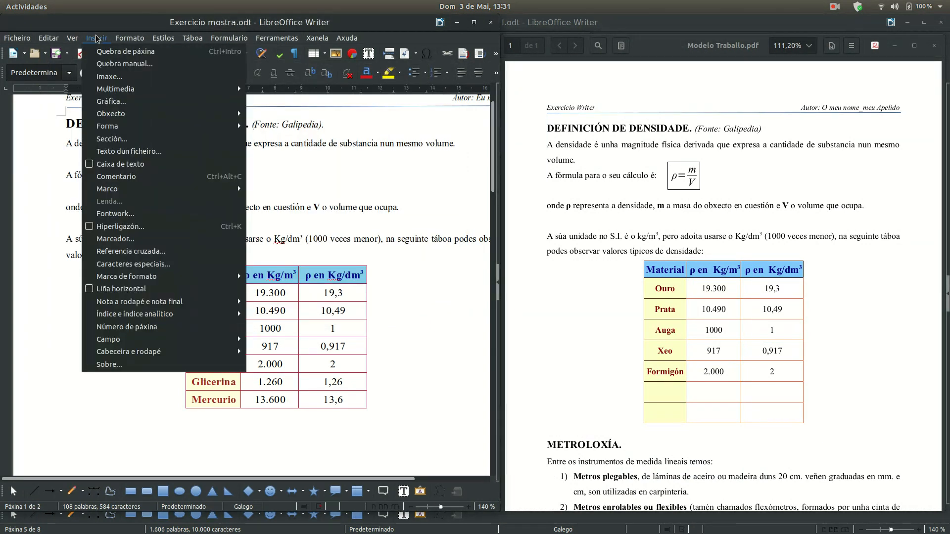
click(112, 79)
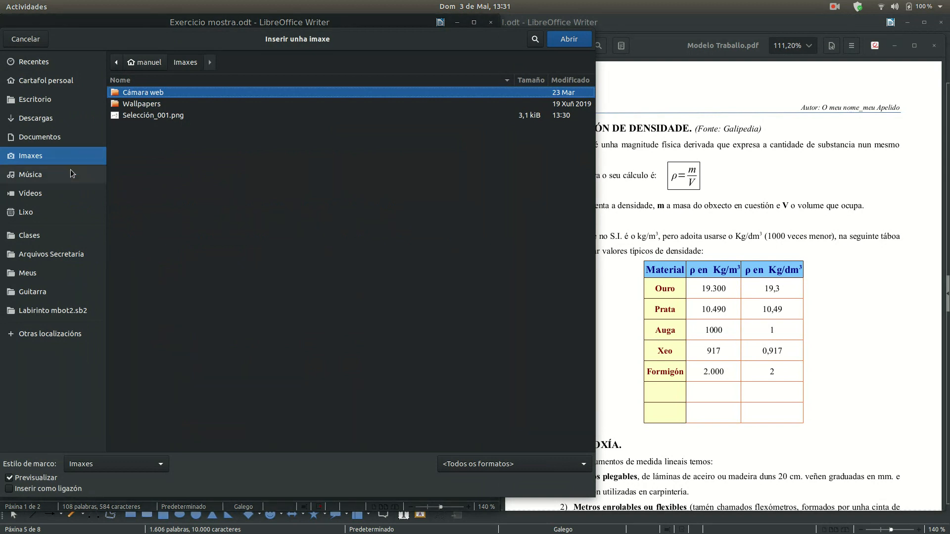
click(167, 117)
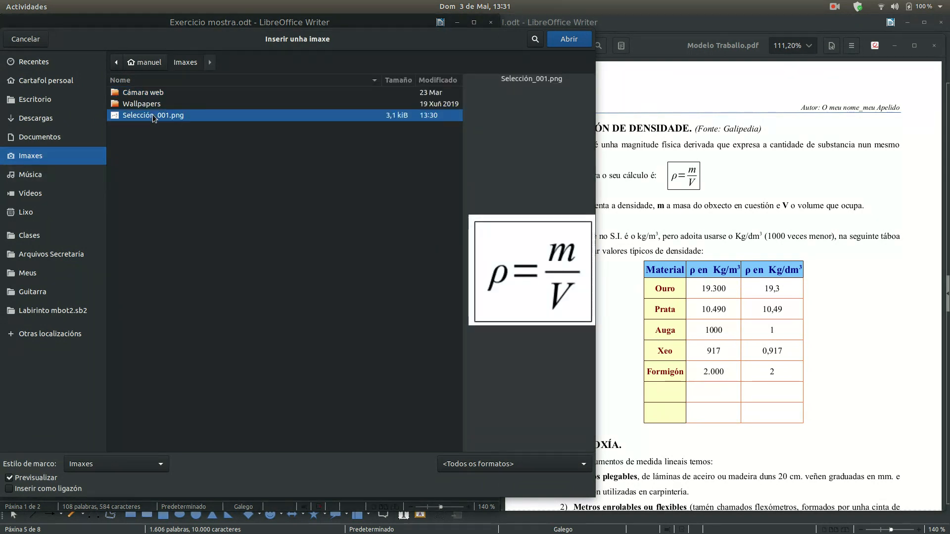
click(568, 39)
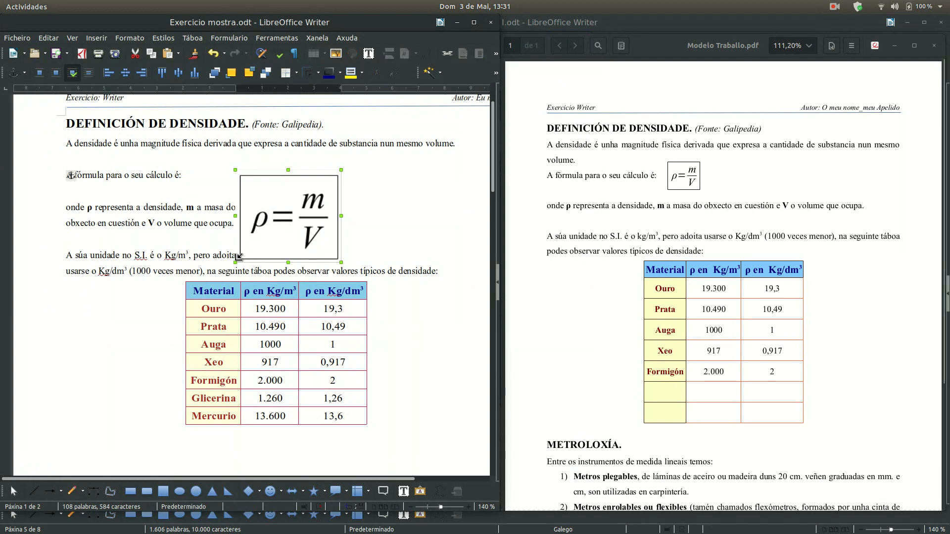
drag(236, 262, 273, 221)
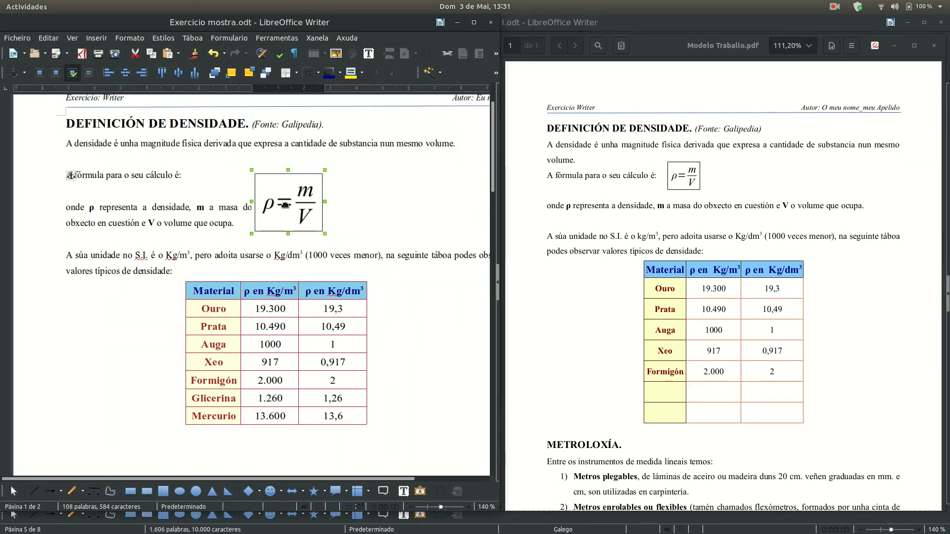
Set the formula picture's text wrap to Antes with 0,30 cm of left spacing.
right_click(286, 204)
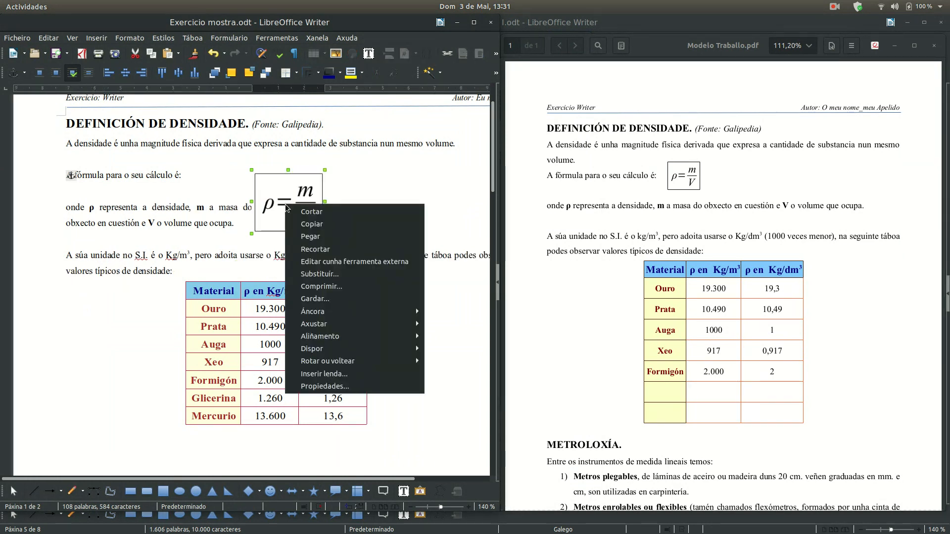
click(325, 388)
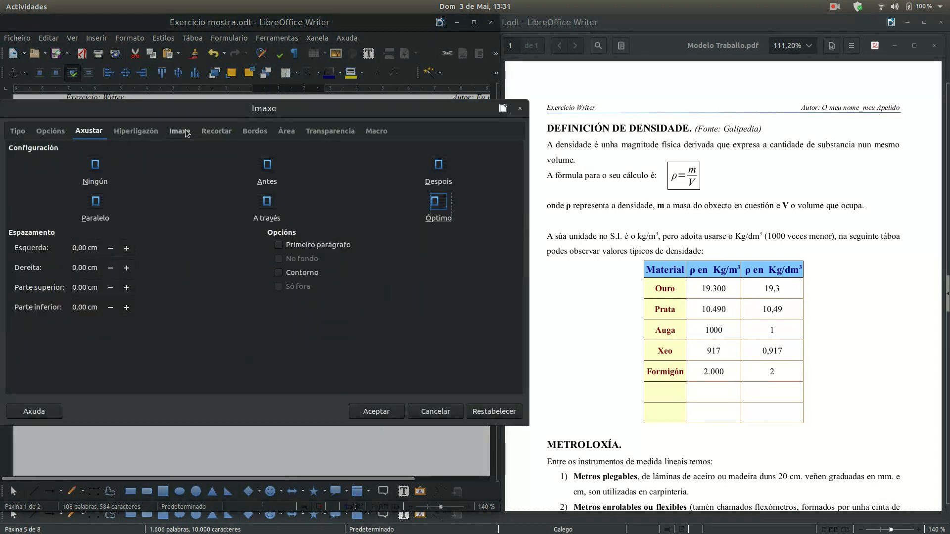
click(267, 165)
click(127, 249)
click(128, 249)
click(127, 249)
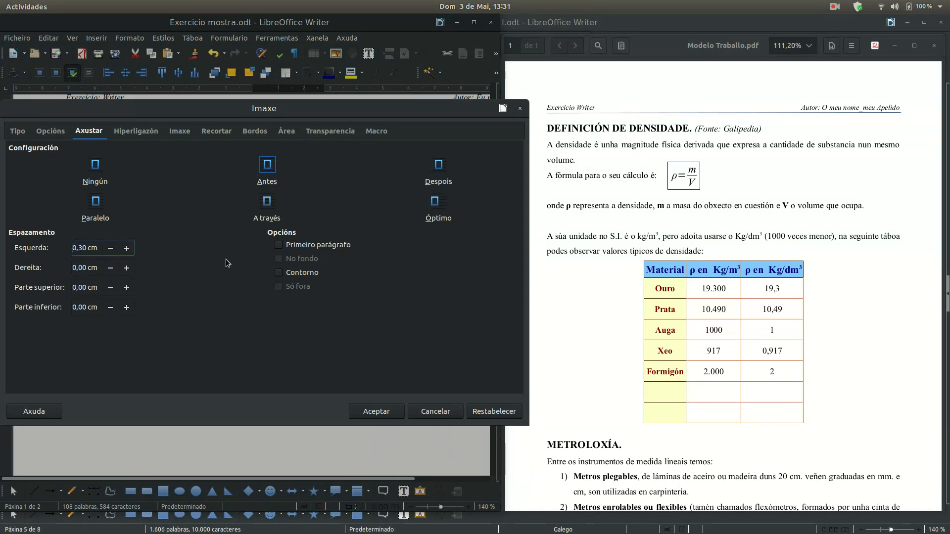
click(377, 412)
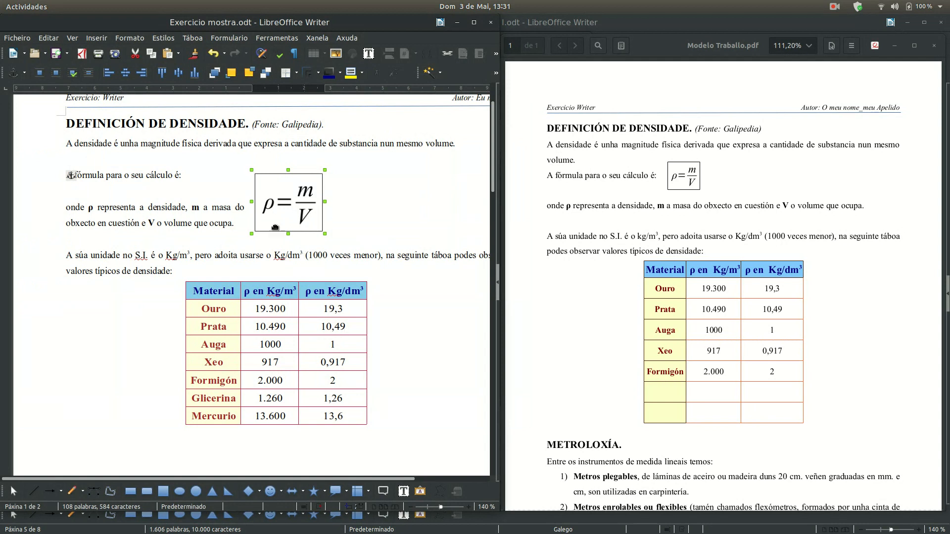
Shrink the formula picture further and place it right beside the line "A fórmula para o seu cálculo é:".
drag(254, 239, 220, 182)
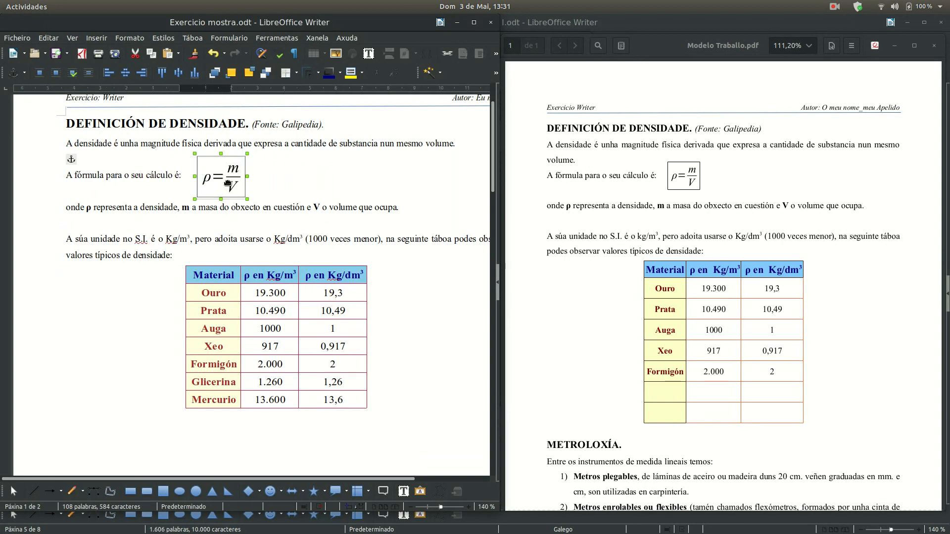
click(298, 188)
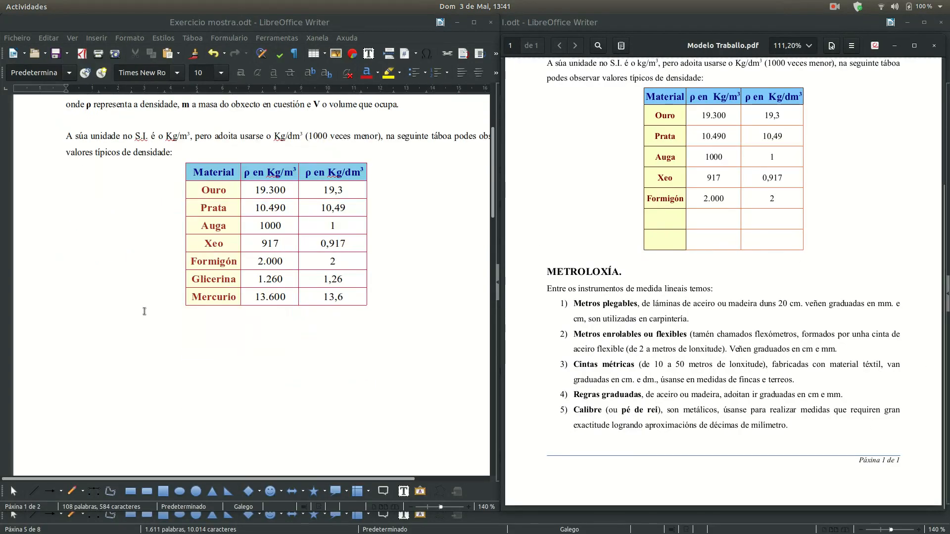
Below the density table, write the title "Metroloxía." followed by the line "Entre os instrumentos de medida lineais temos:".
scroll(144, 312, down, 5)
click(72, 294)
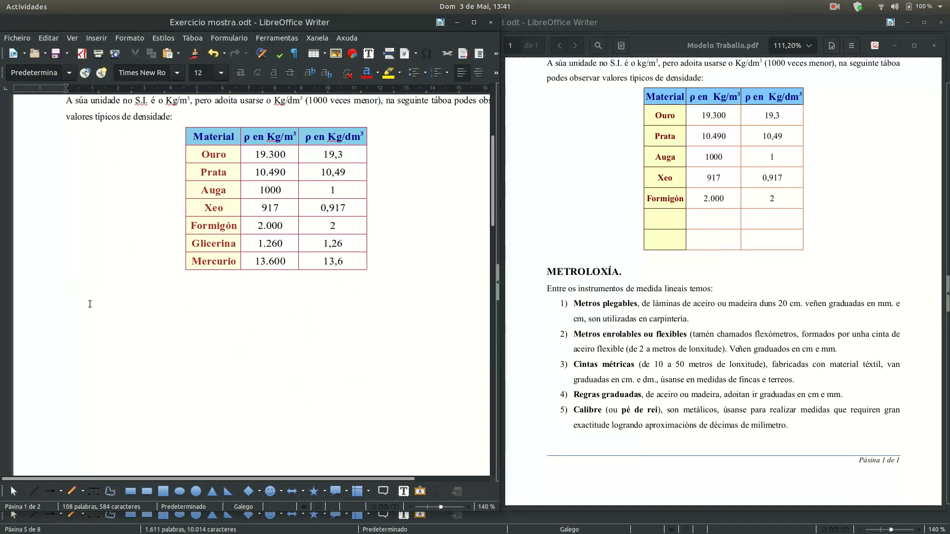
text(metro)
text(loxía.)
text(E)
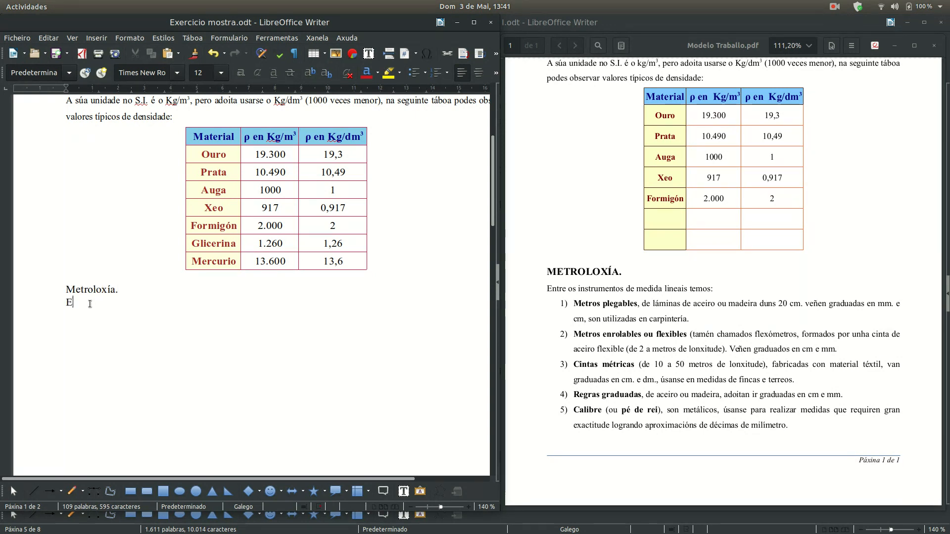
text(ntre os instrumentos de medida lineais temos:)
key(Return)
Start the first instrument description with "metros plegables, de láminas de aceiro".
text(me)
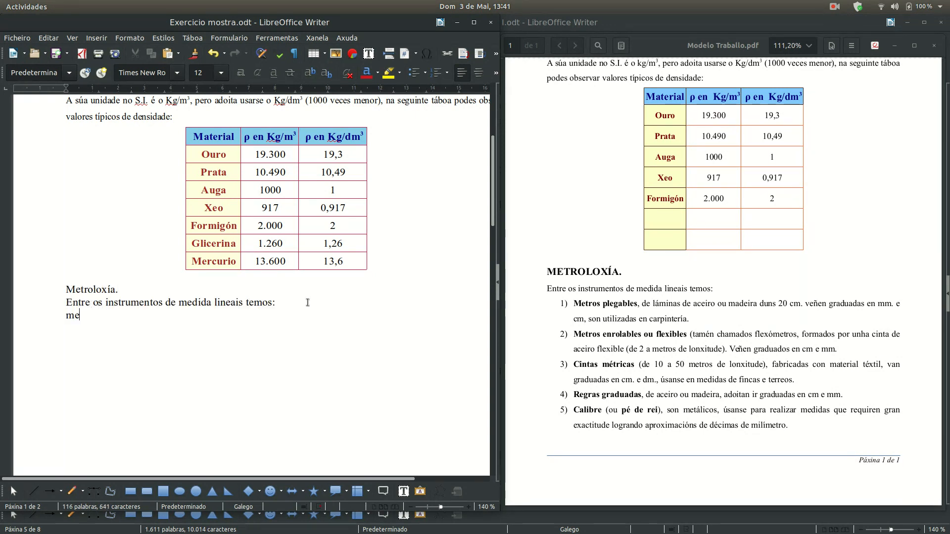
text(tros plegables, de láminas de a)
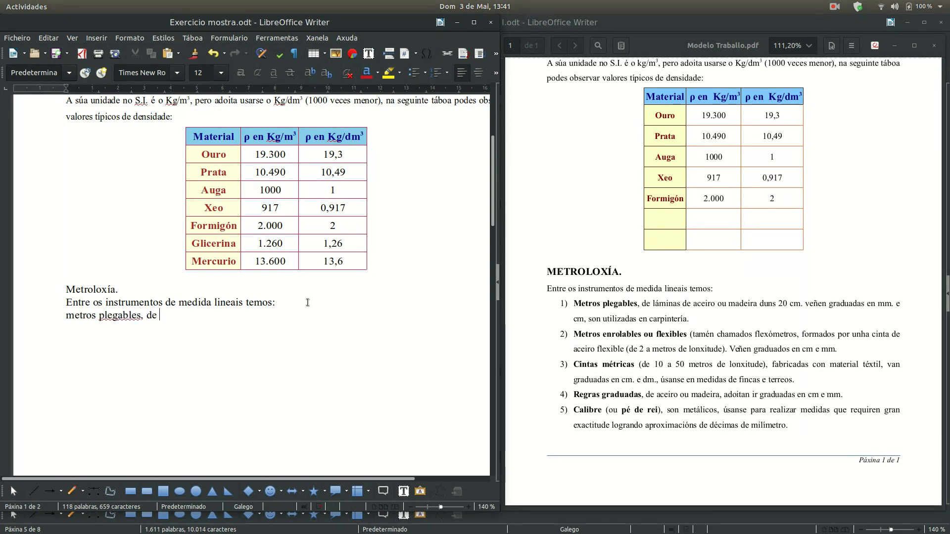
text(cei)
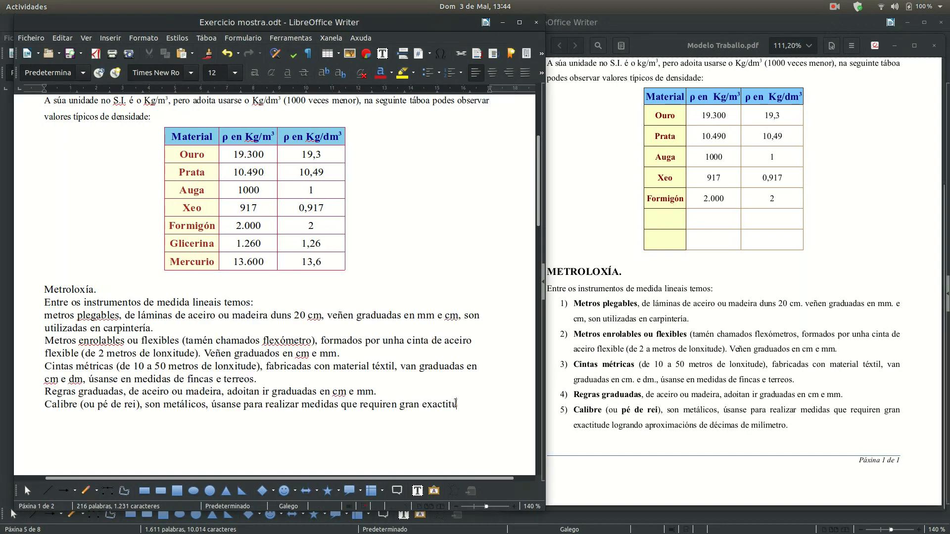
Finish the Calibre description with "exactitude logrando aproximacións de décimas de milímetro.".
text(ude logrando)
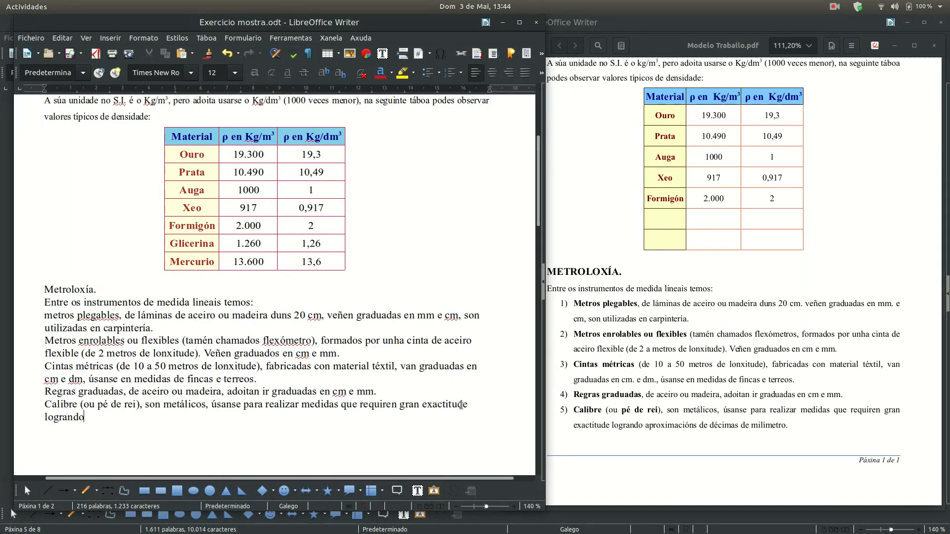
text( aproxima)
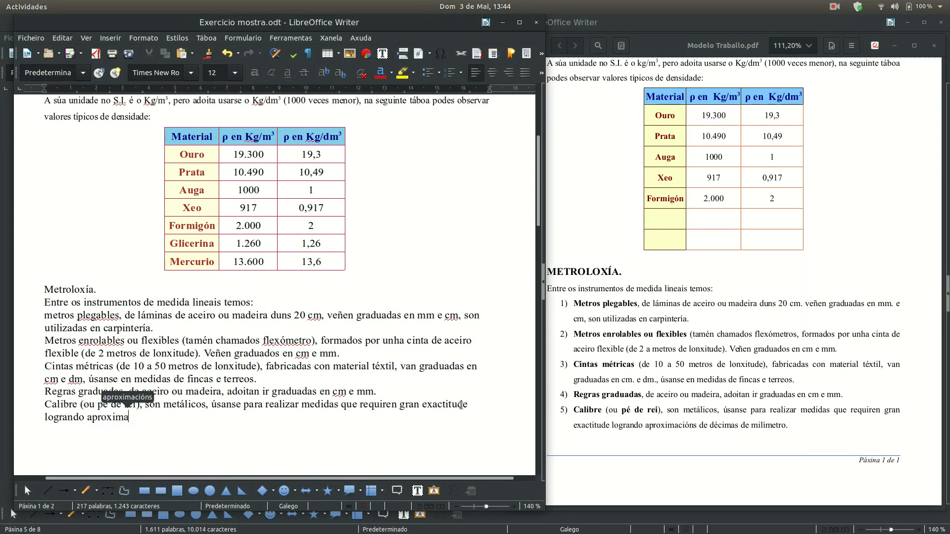
text(cións de décimas de milímetro.)
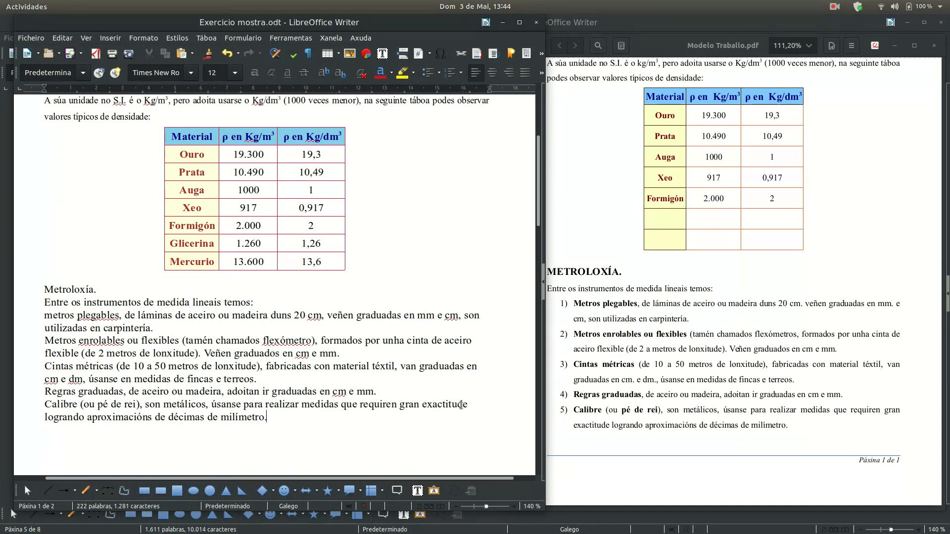
Have the spell checker ignore all occurrences of "plegables" and "cm" in the document.
click(172, 315)
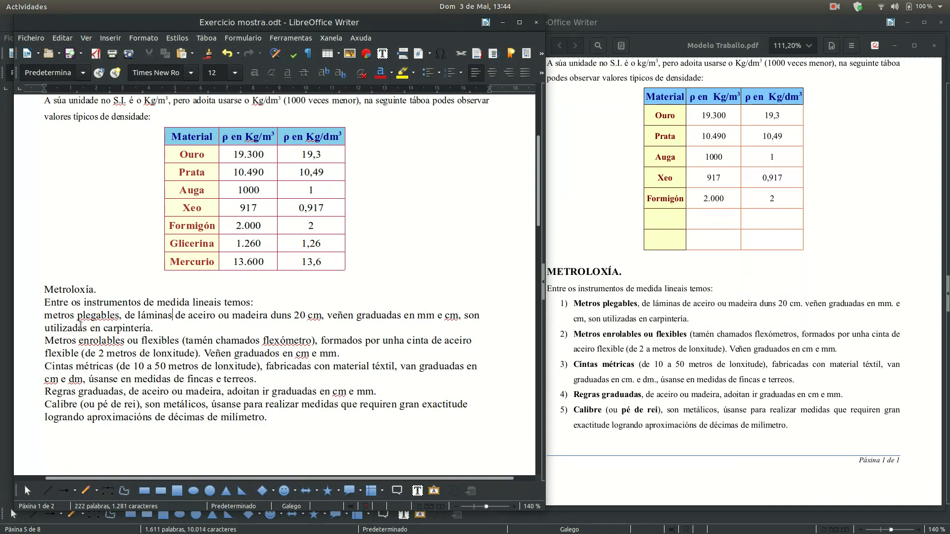
right_click(86, 317)
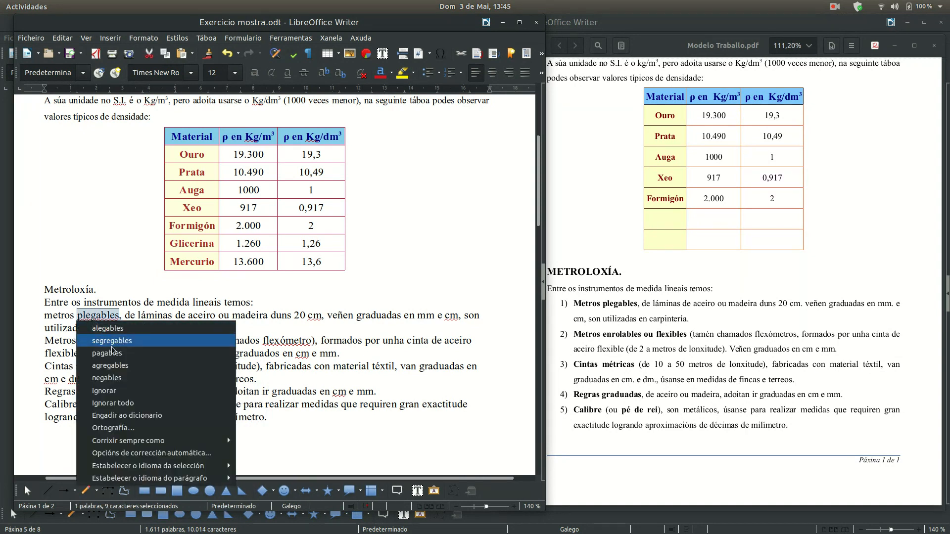
click(113, 403)
right_click(317, 317)
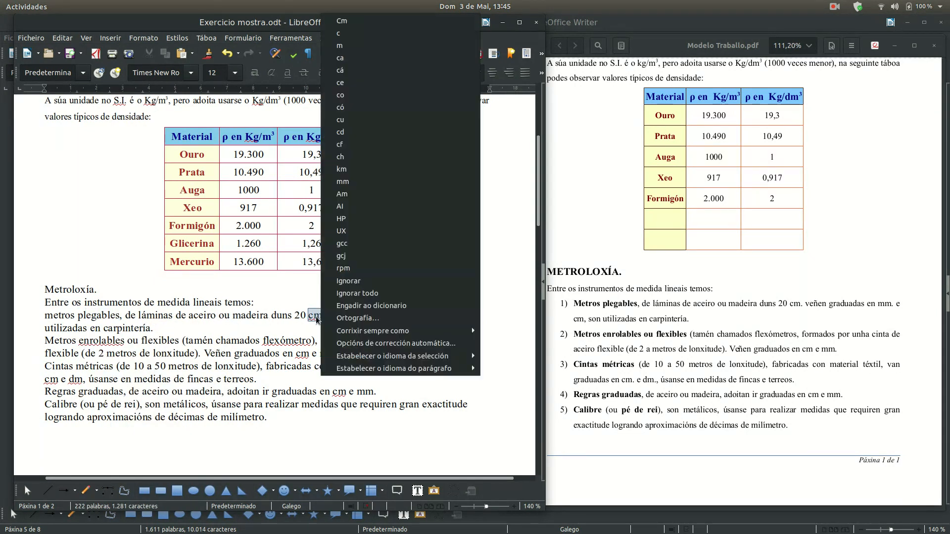
click(354, 295)
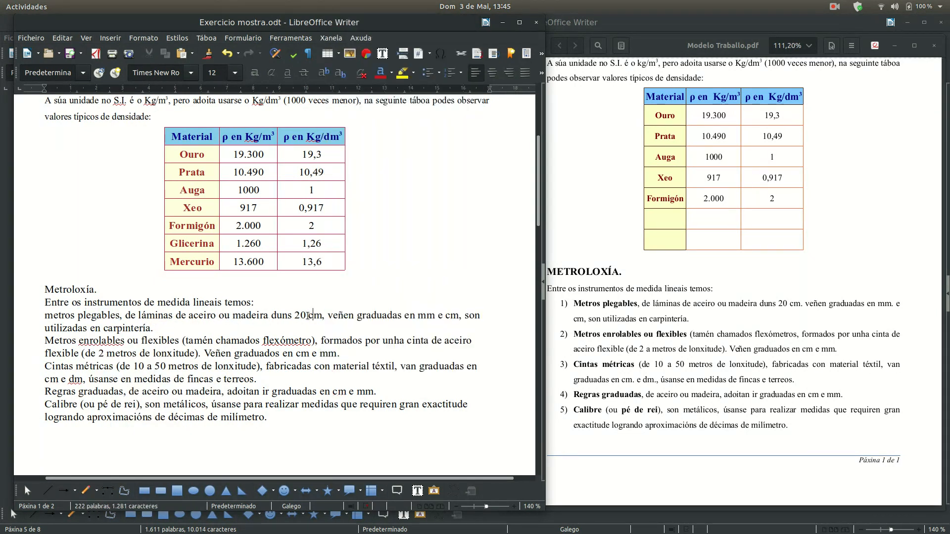
Have the spell checker ignore all occurrences of "enrolables", and add "flexómetros" to the dictionary.
right_click(109, 341)
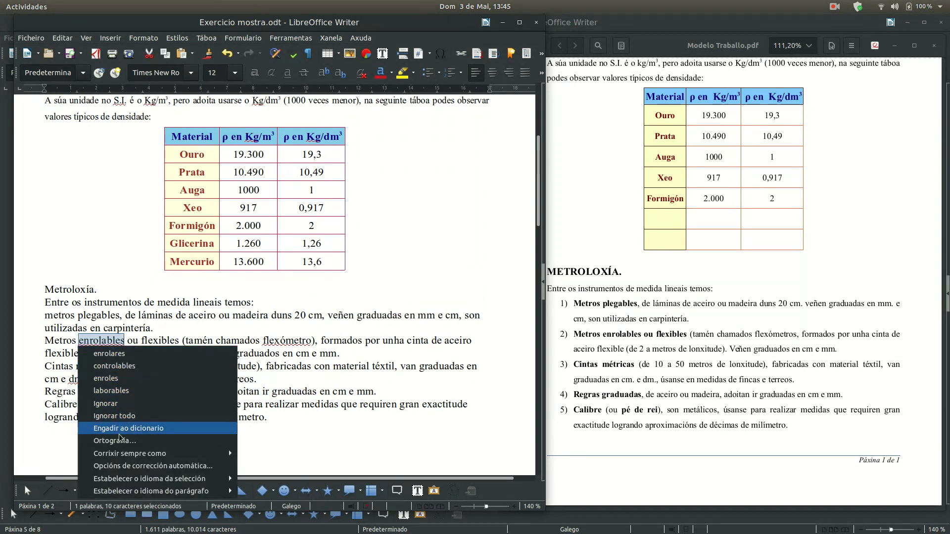
click(121, 417)
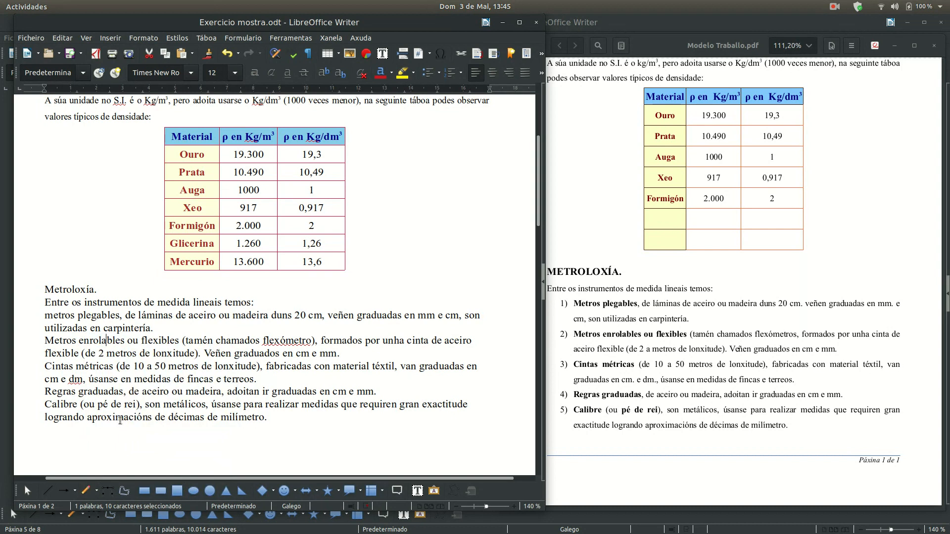
right_click(292, 341)
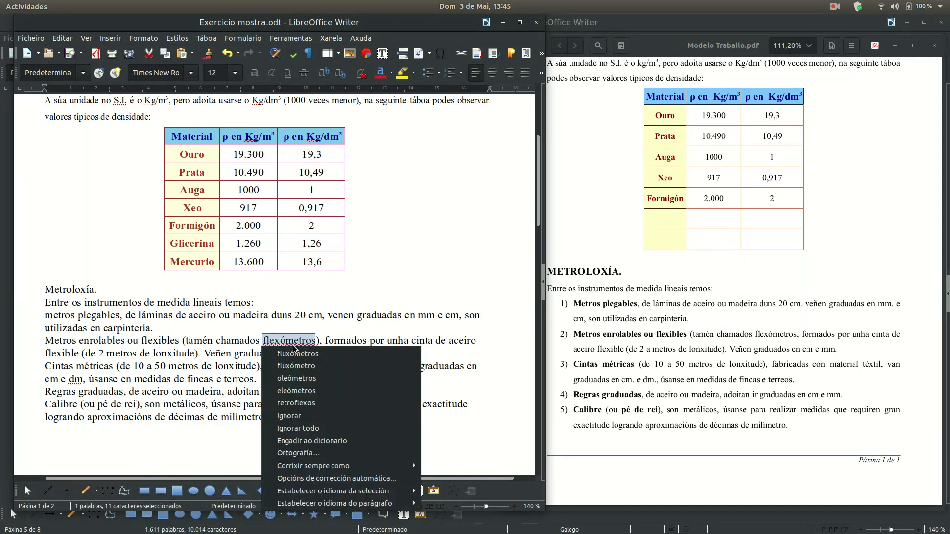
click(307, 444)
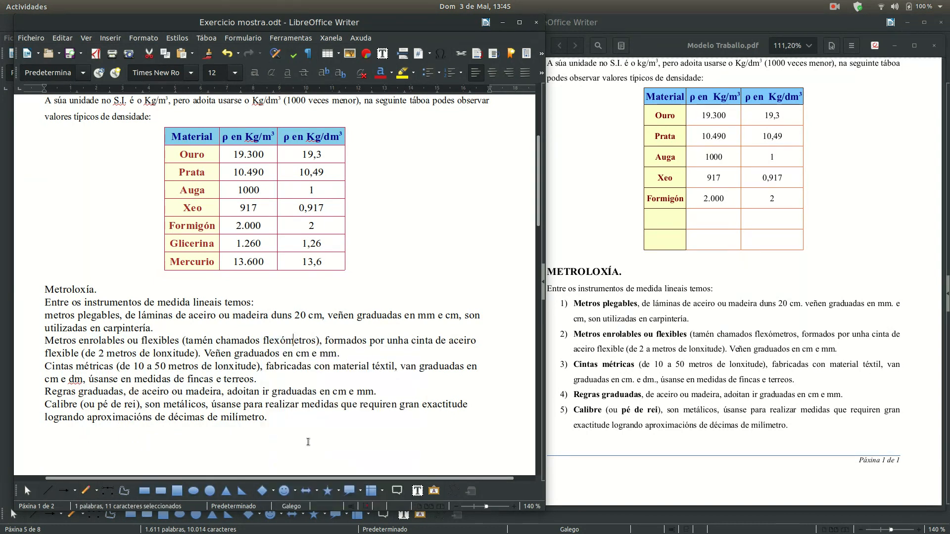
Have the spell checker ignore all occurrences of "dm" in the document.
right_click(75, 379)
mouse_move(76, 376)
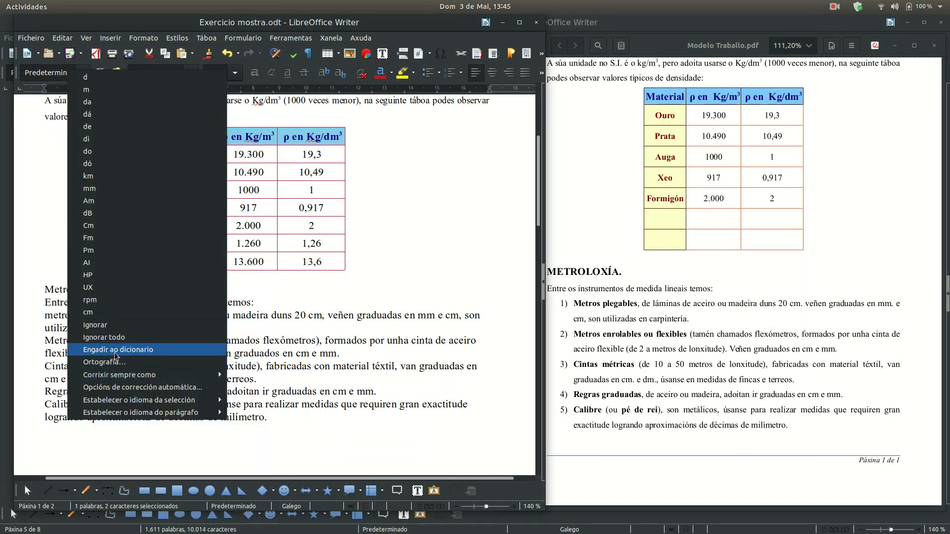
click(110, 340)
Format the "Metroloxía." heading as uppercase bold text at 14 pt.
click(583, 275)
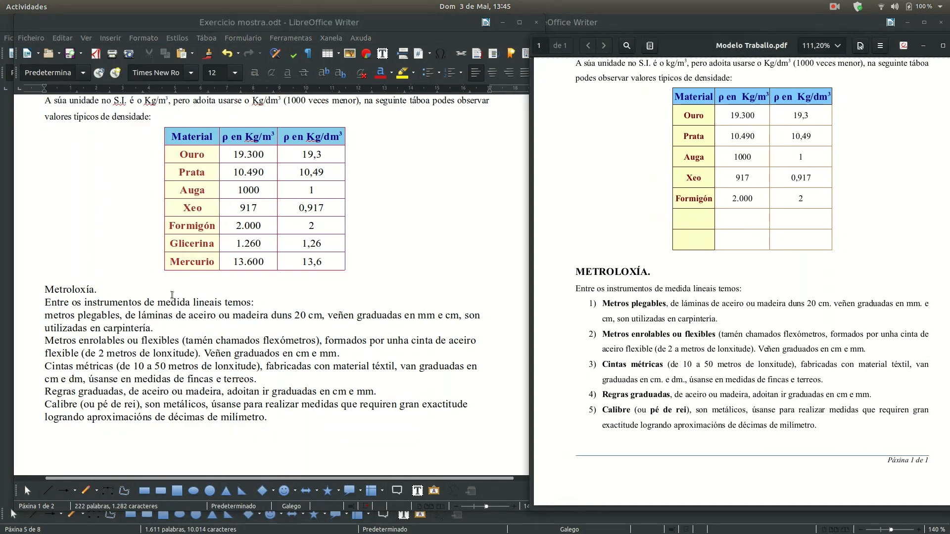
drag(102, 291, 41, 289)
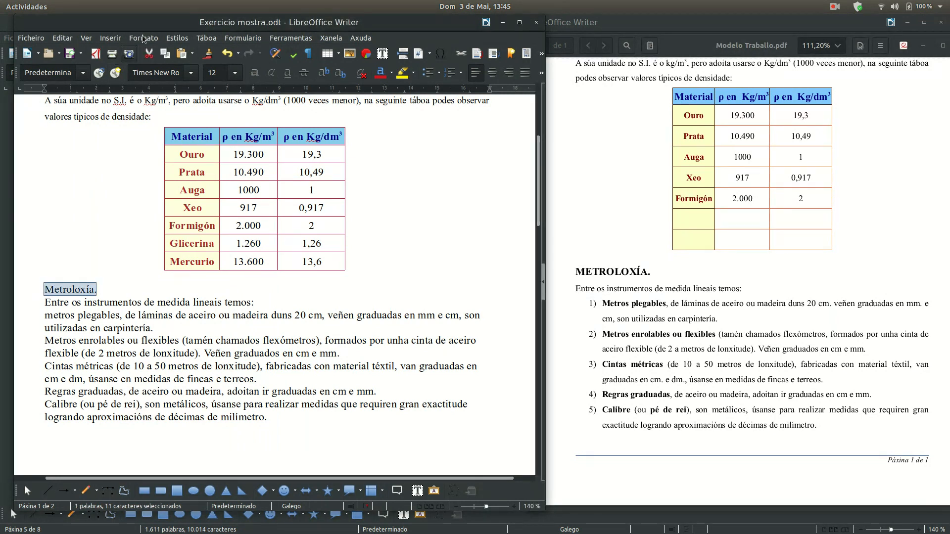
click(142, 39)
mouse_move(163, 51)
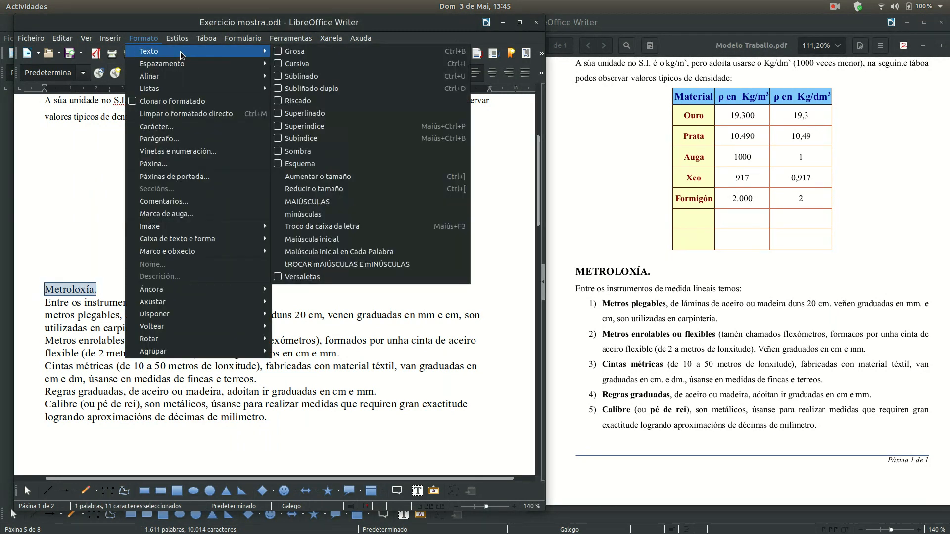
click(324, 203)
click(254, 75)
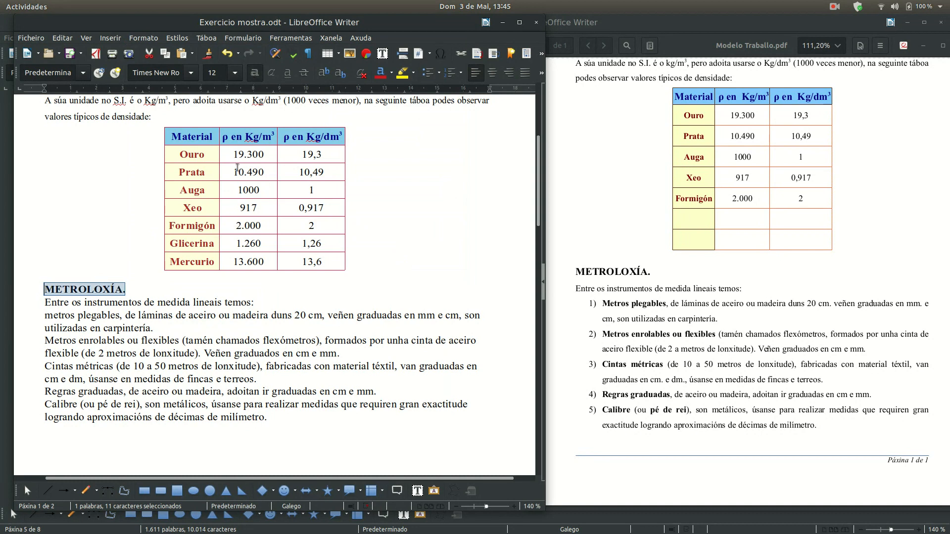
click(234, 75)
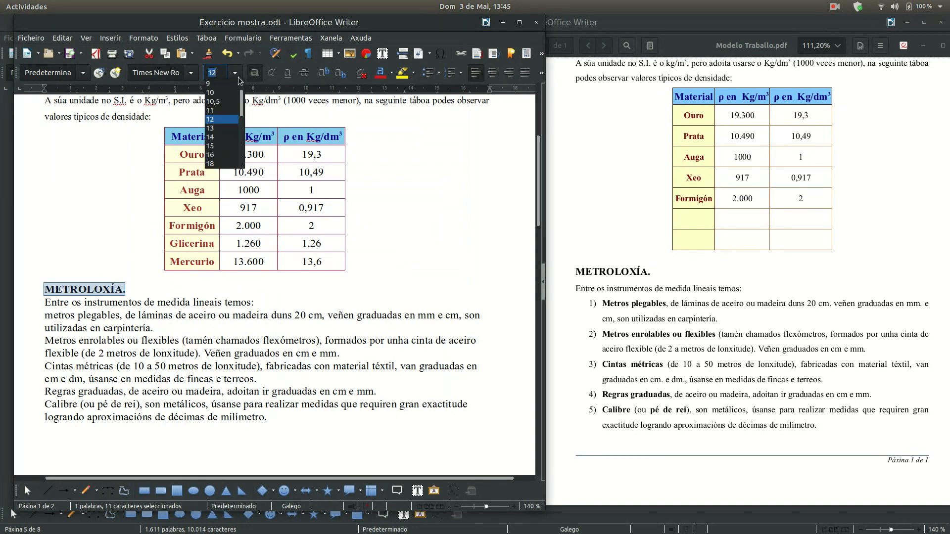
click(221, 142)
click(186, 291)
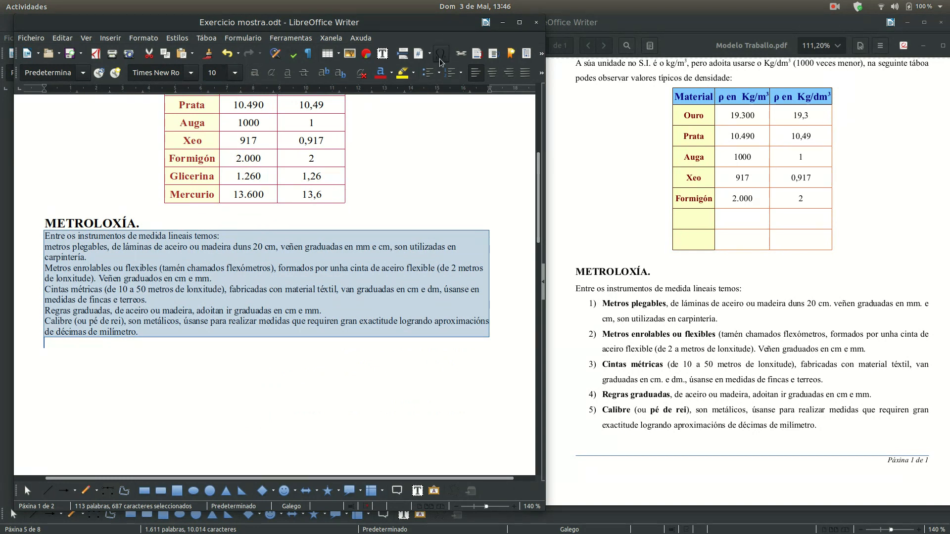
Set the introduction and instrument paragraphs under METROLOXÍA to 1,5 line spacing and justify them.
double_click(527, 24)
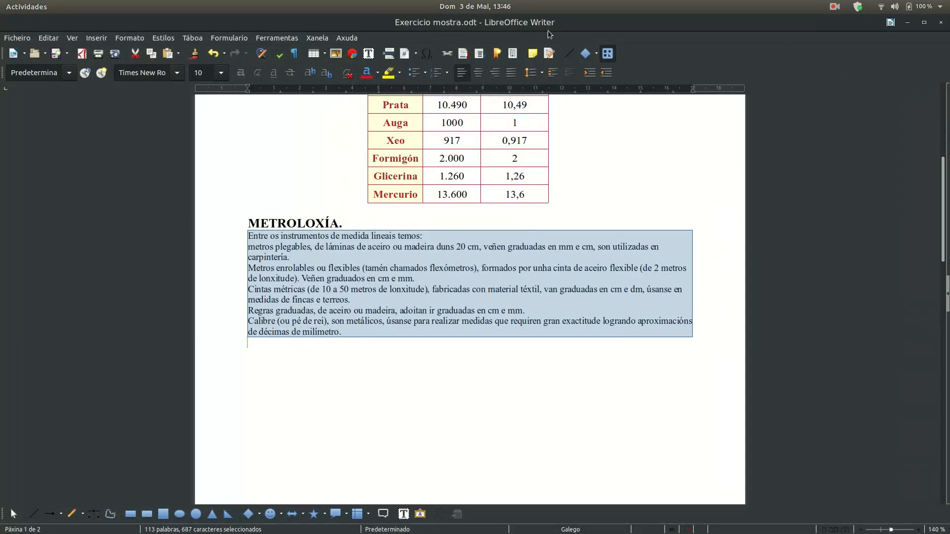
click(543, 76)
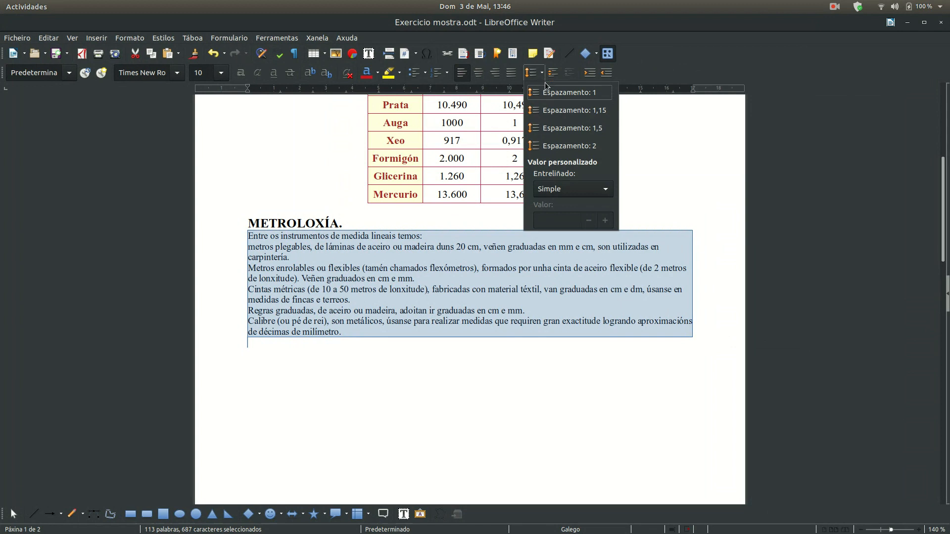
click(566, 129)
click(365, 221)
click(573, 275)
drag(371, 386, 232, 239)
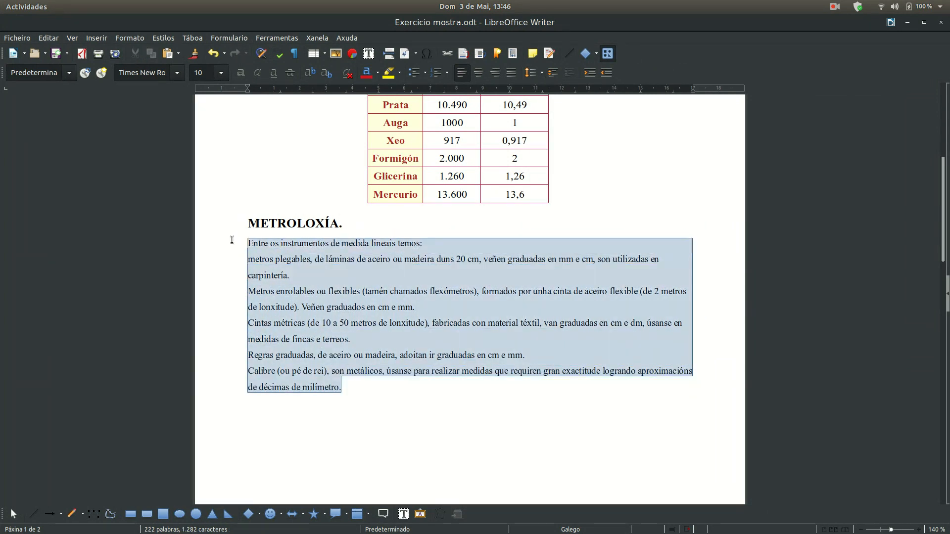
click(513, 74)
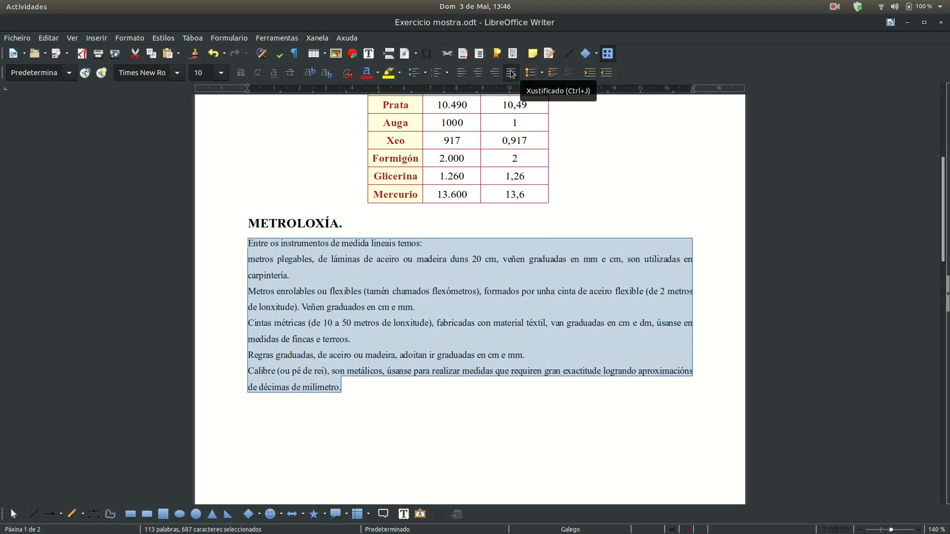
click(476, 313)
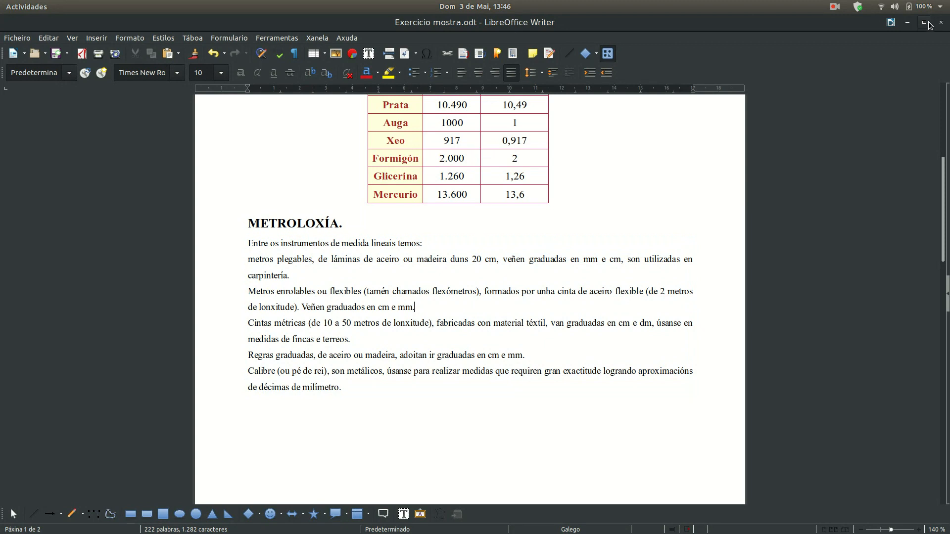
Capitalise the initial letter of "metros" in the "metros plegables" description, matching the model PDF.
click(924, 22)
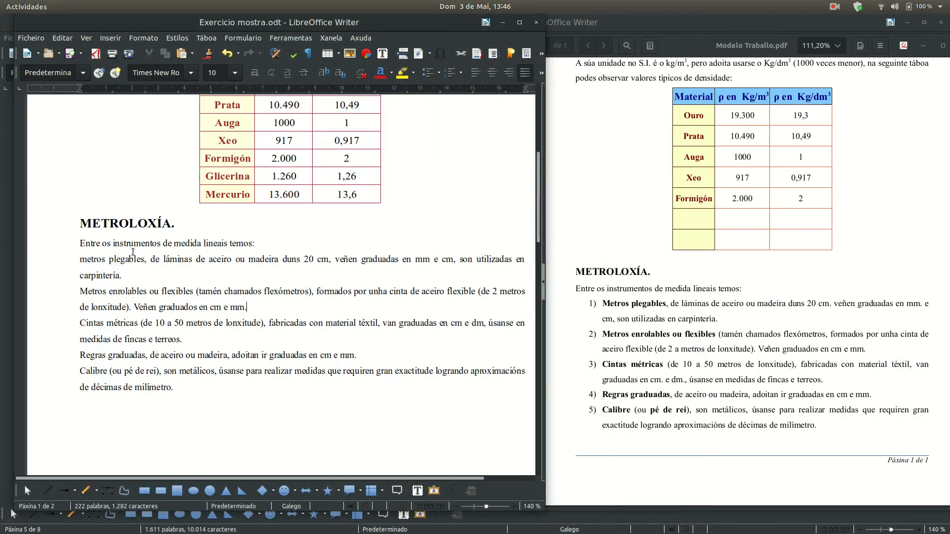
drag(80, 259, 105, 259)
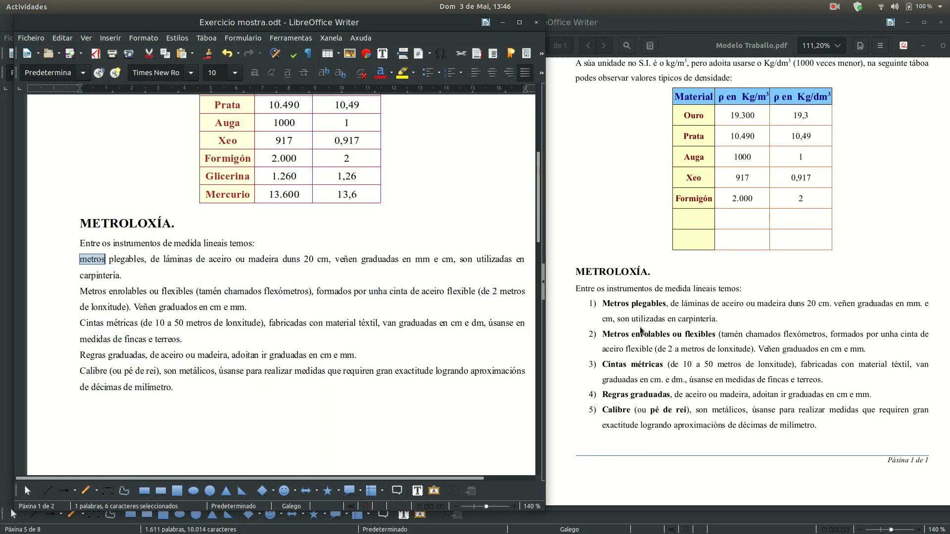
click(143, 39)
mouse_move(193, 51)
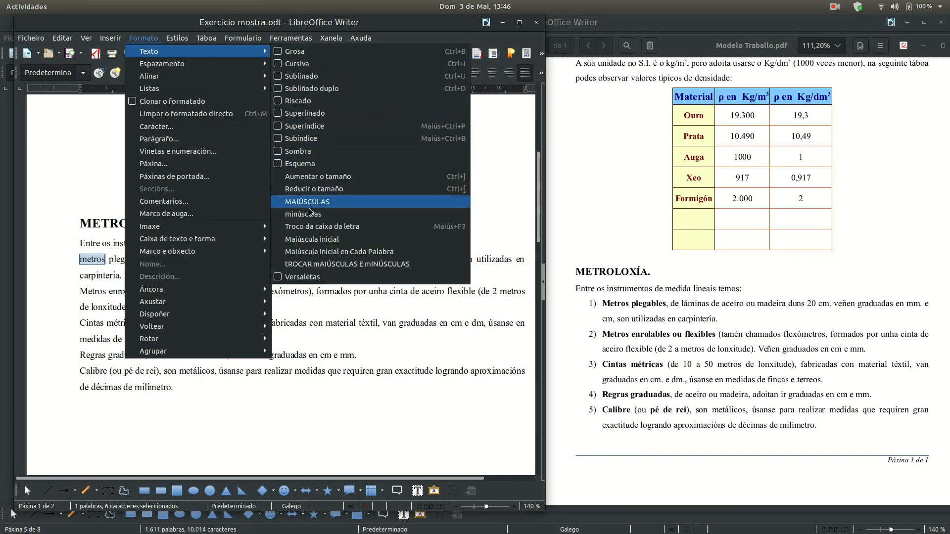
click(310, 240)
click(229, 272)
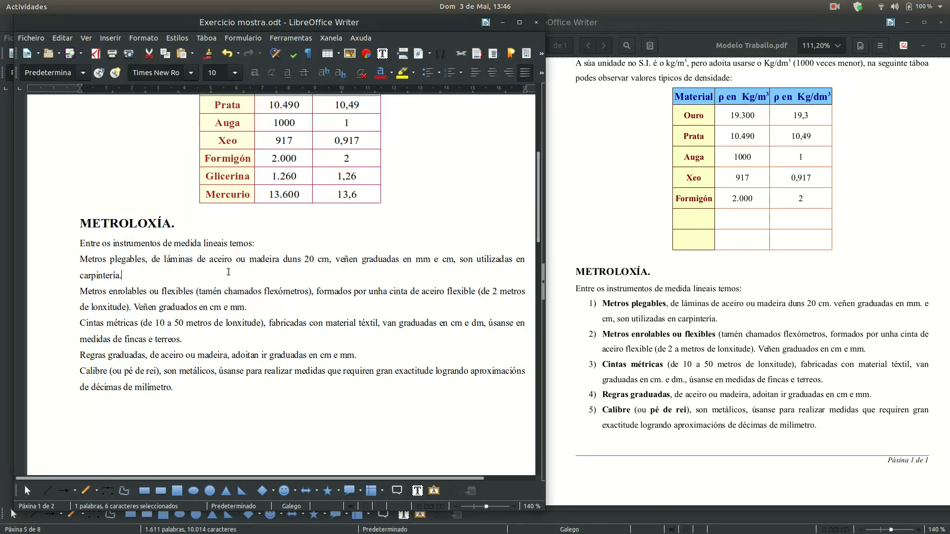
Make "Metros plegables" bold and clone its formatting onto "Metros enrolables ou flexibles".
drag(77, 259, 143, 258)
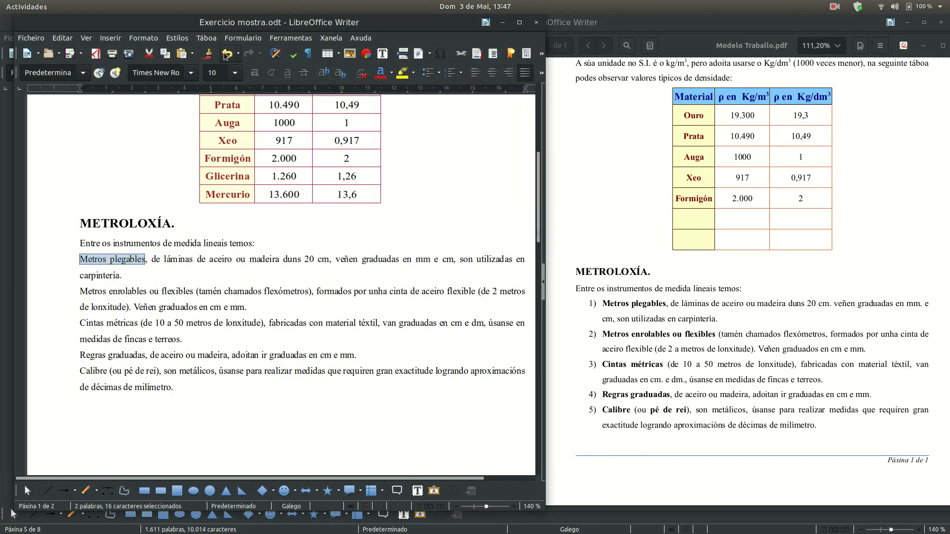
click(254, 74)
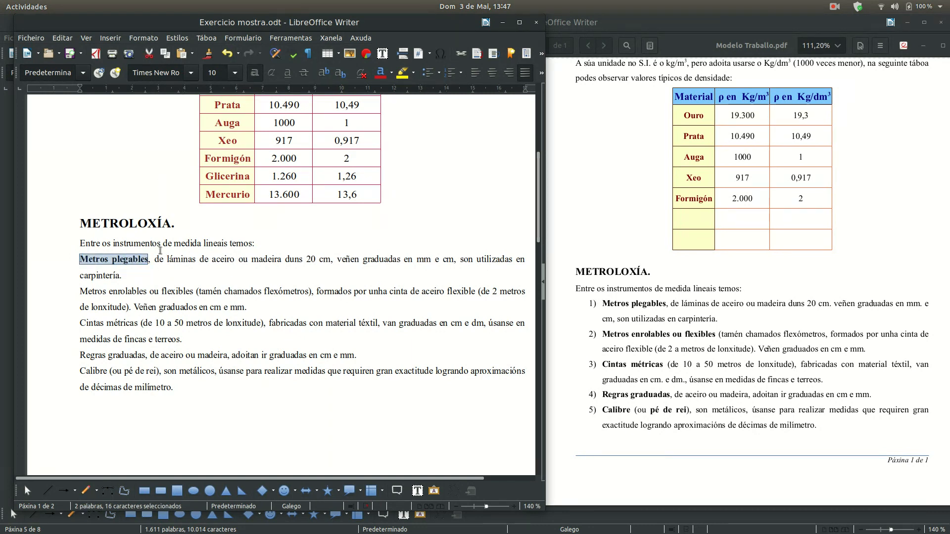
click(208, 54)
drag(80, 291, 195, 287)
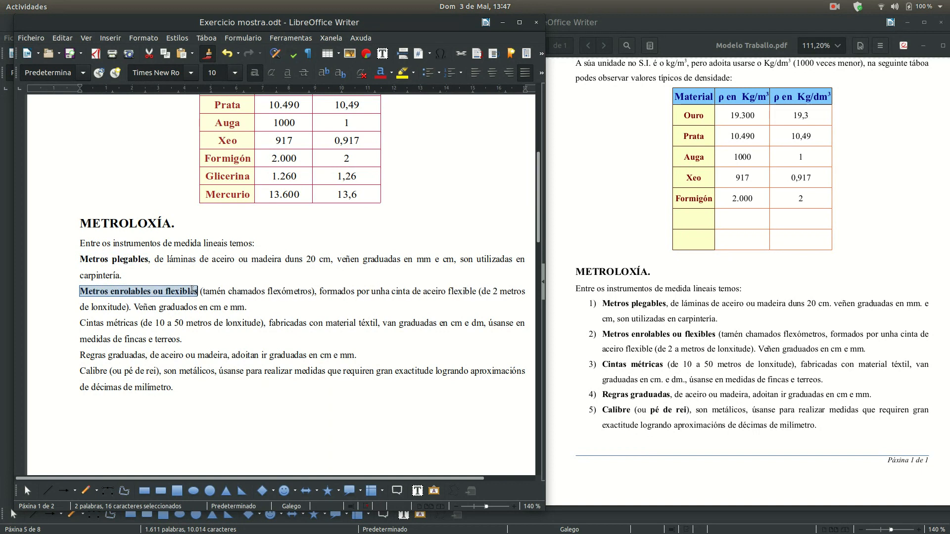
Clone the bold formatting onto the instrument names "Cintas métricas" and "Regras graduadas".
click(208, 54)
mouse_move(80, 323)
mouse_down()
mouse_move(182, 340)
mouse_move(142, 324)
mouse_up()
click(209, 54)
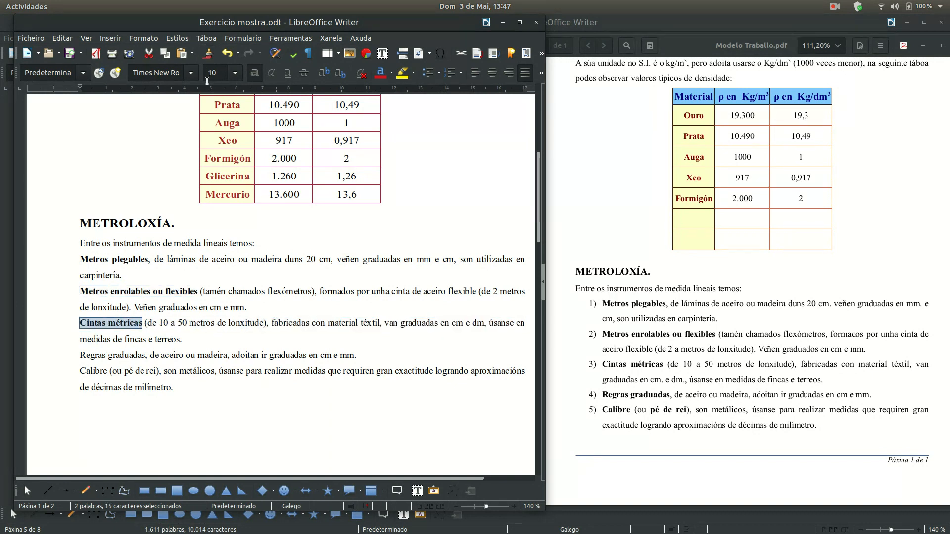
drag(82, 355, 151, 355)
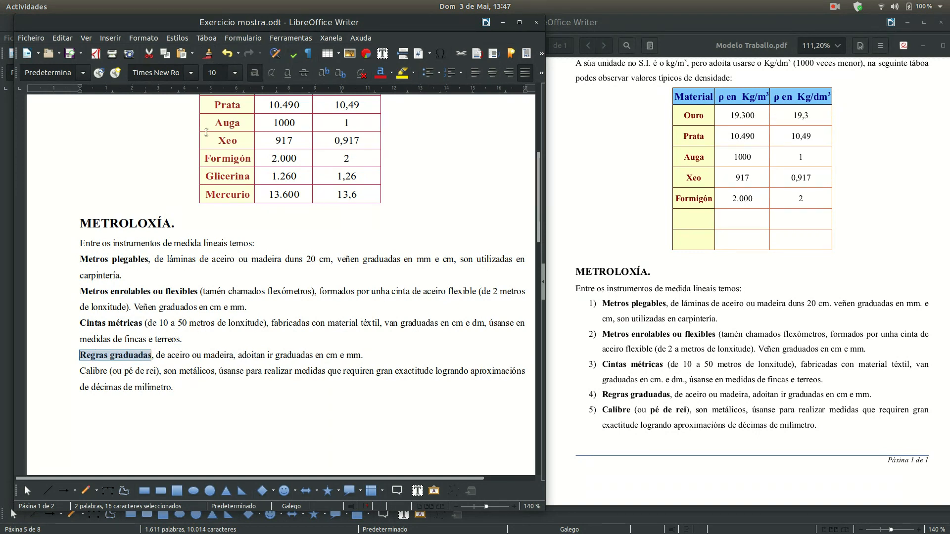
Clone the bold formatting onto "Calibre" and "pé de rei" in the last instrument description.
click(207, 55)
drag(81, 371, 110, 372)
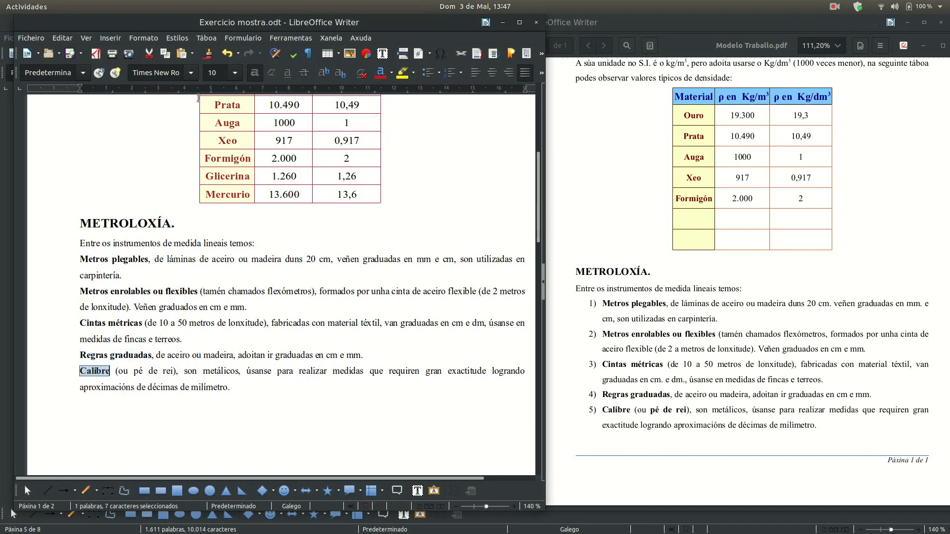
click(211, 55)
drag(135, 372, 177, 370)
click(316, 335)
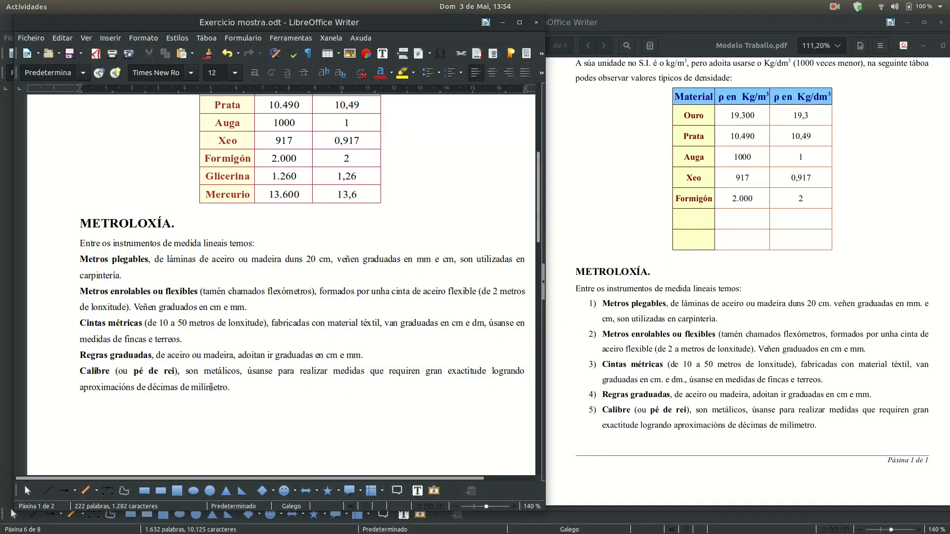
Turn the five instrument descriptions into a numbered list in the 1), 2), 3) style.
drag(237, 390, 74, 261)
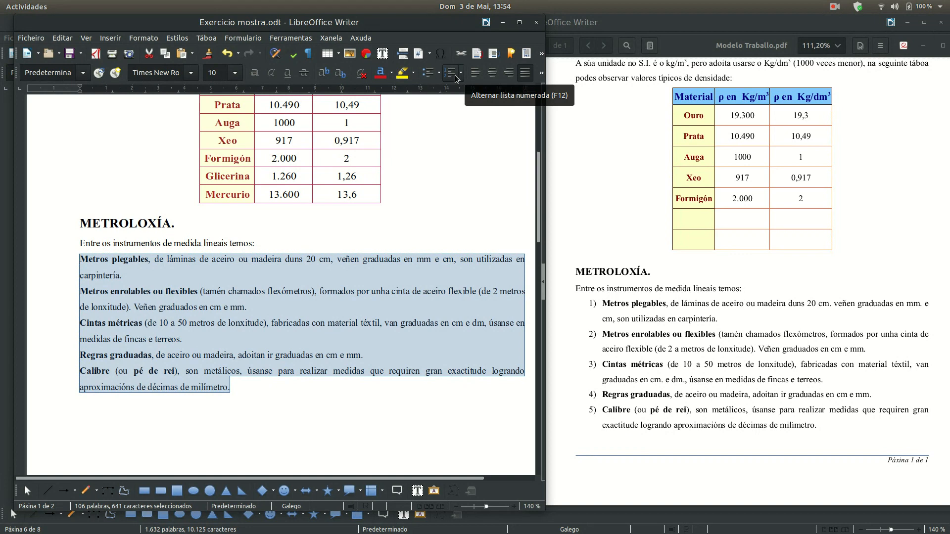
click(461, 74)
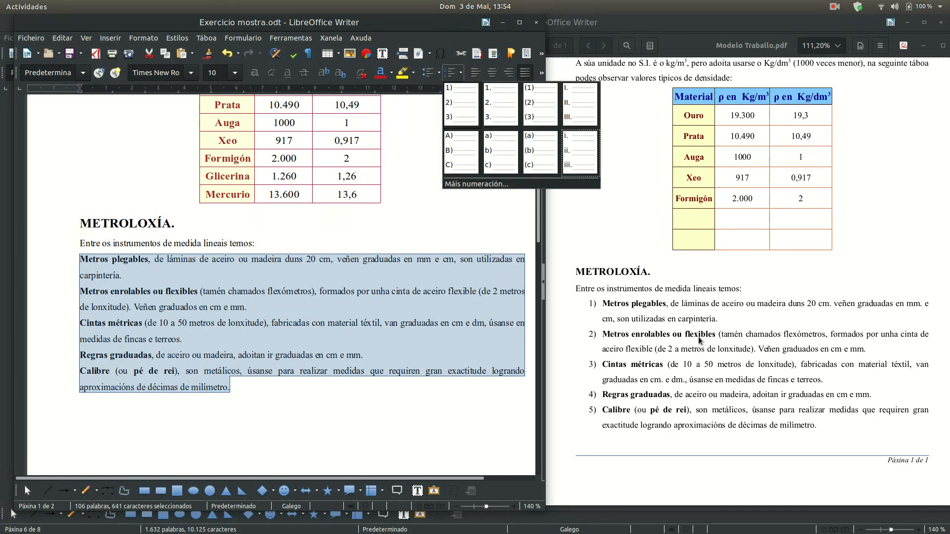
click(466, 112)
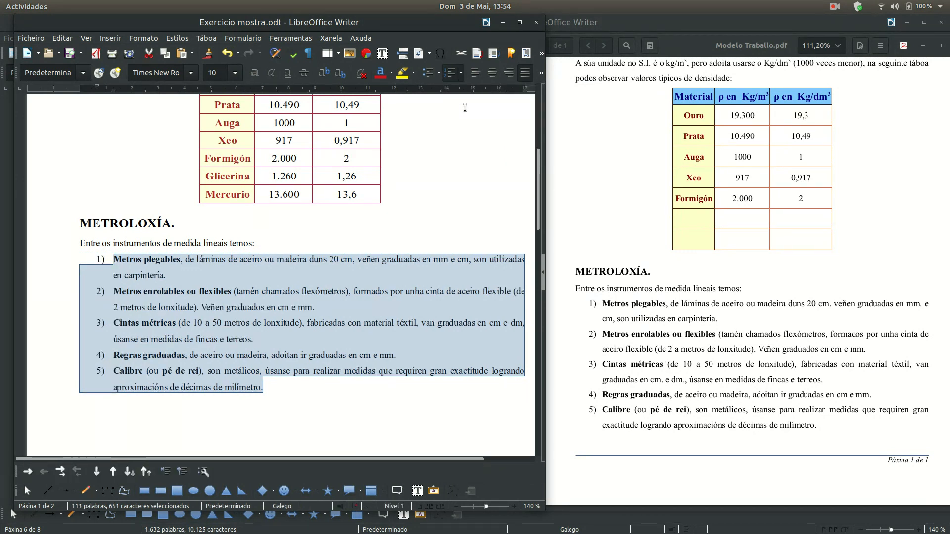
Try small round bullets and uppercase Roman numerals on the instrument list.
click(440, 73)
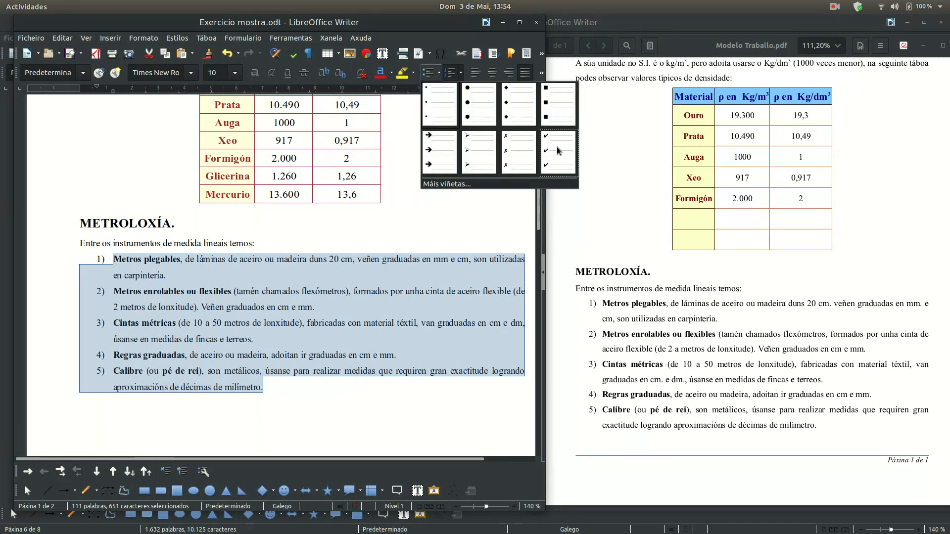
click(439, 103)
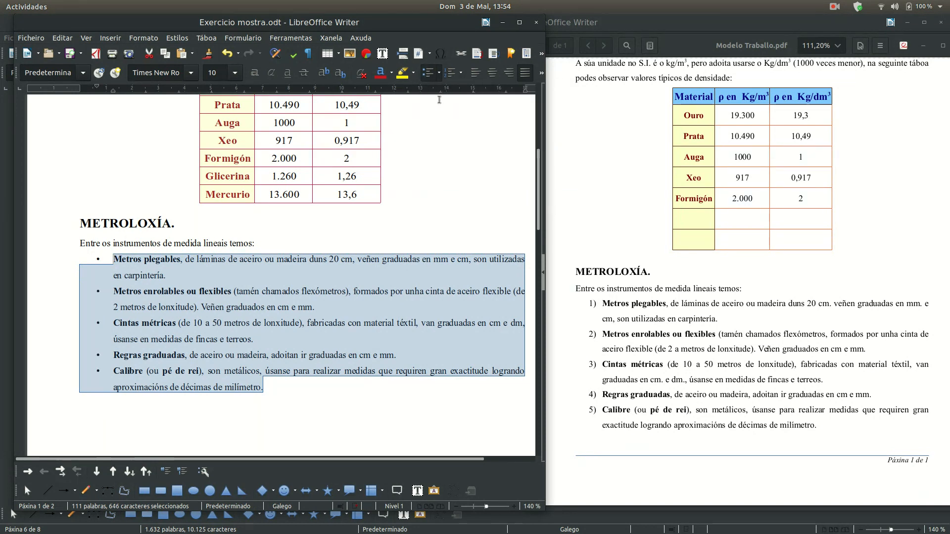
click(461, 73)
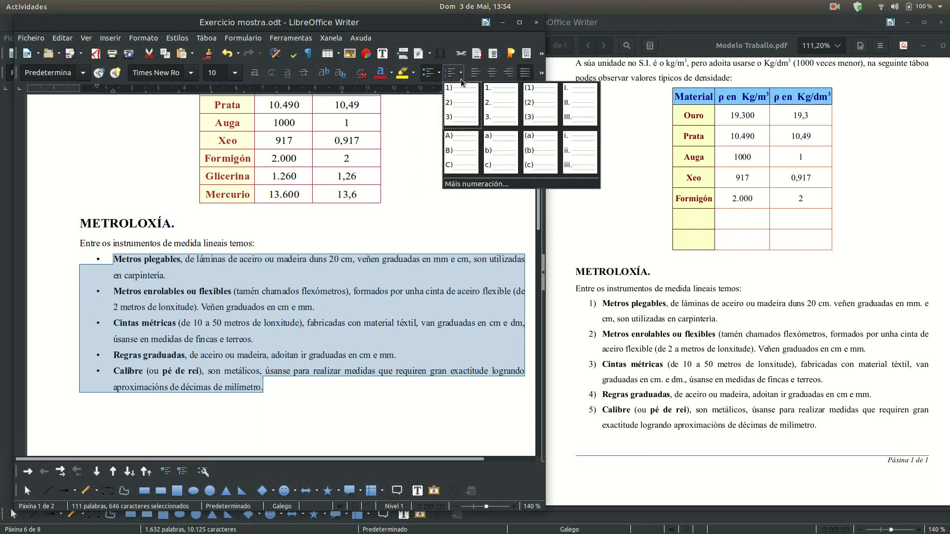
click(576, 112)
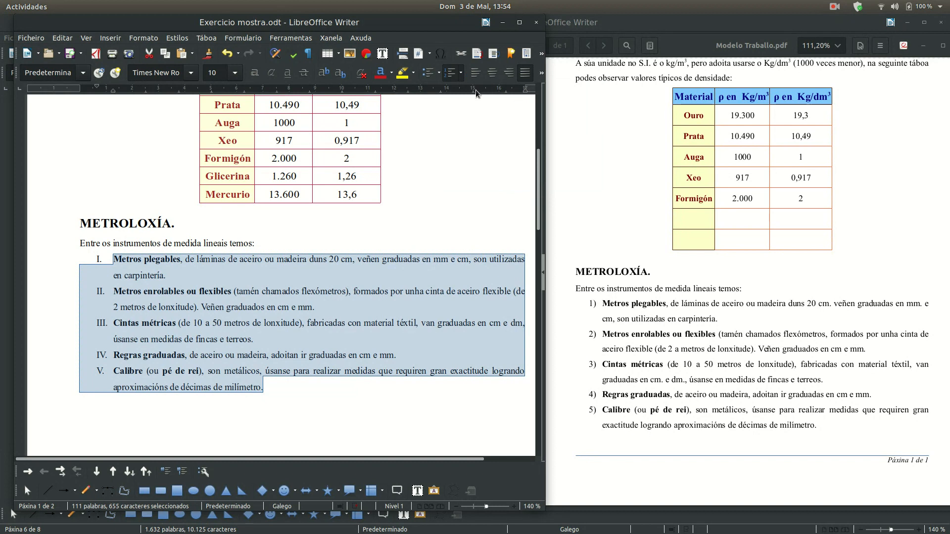
Return the instrument list to the 1), 2), 3) numbering style.
click(461, 73)
click(464, 112)
click(310, 416)
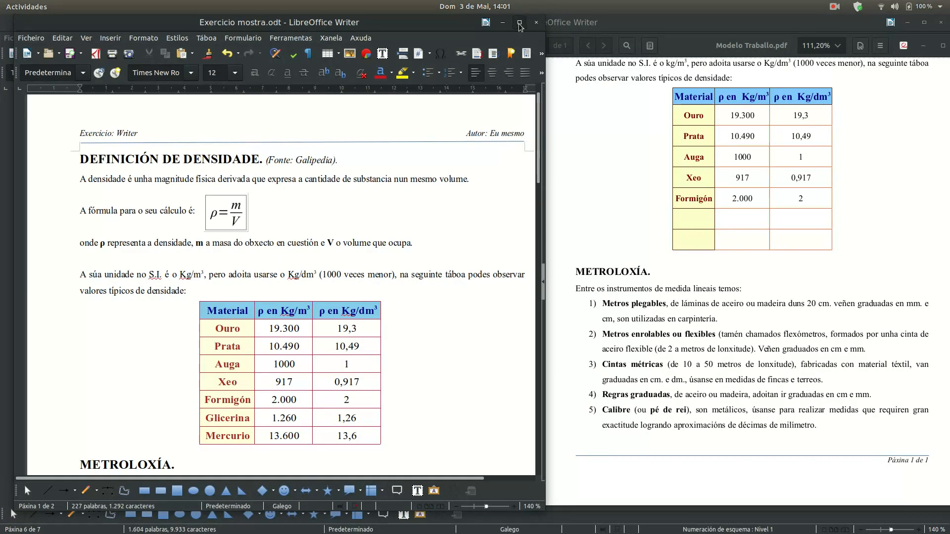
Maximise the document window and examine the finished page at a reduced zoom.
key(super+Up)
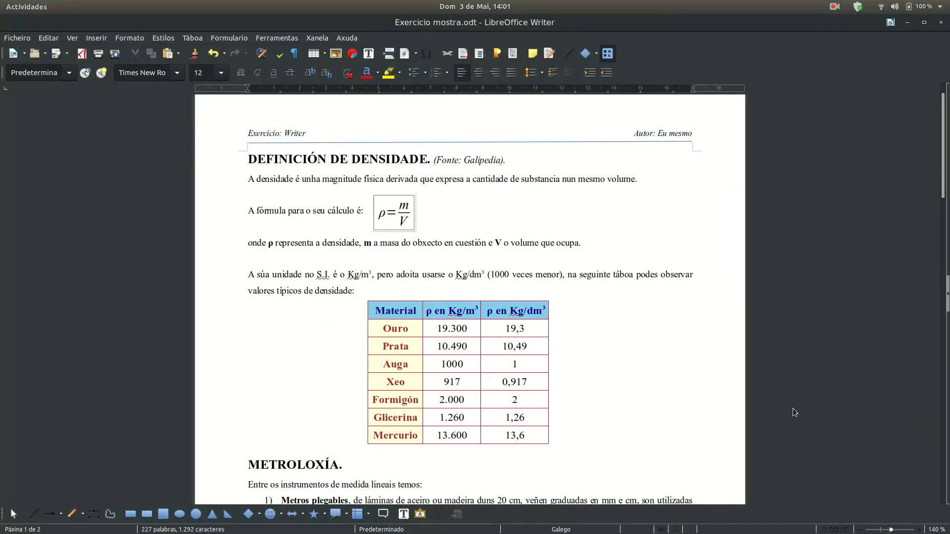
click(861, 531)
click(862, 530)
click(861, 531)
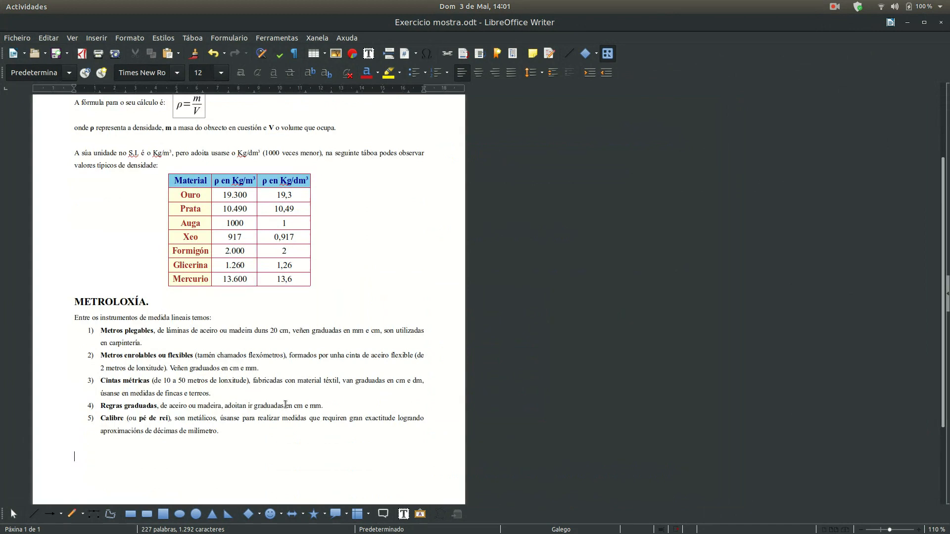
click(861, 530)
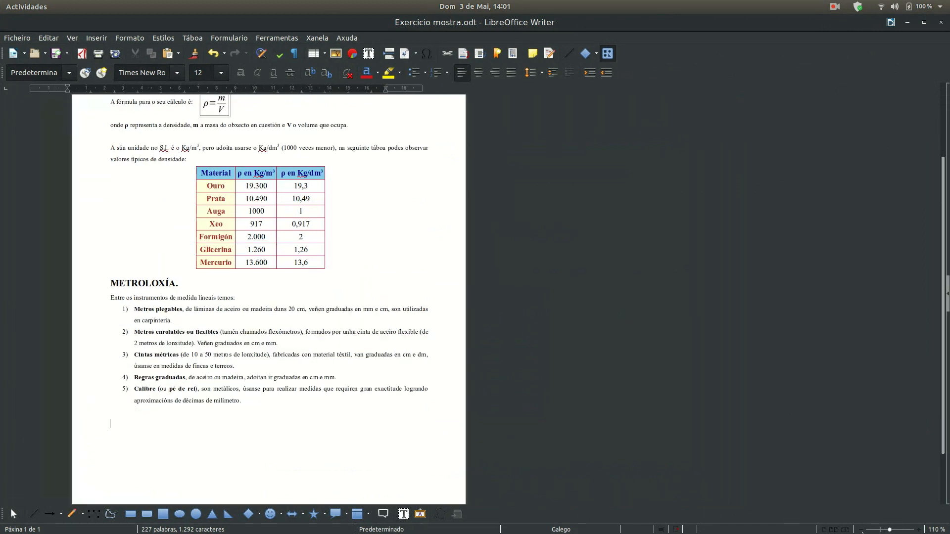
click(917, 531)
click(917, 531)
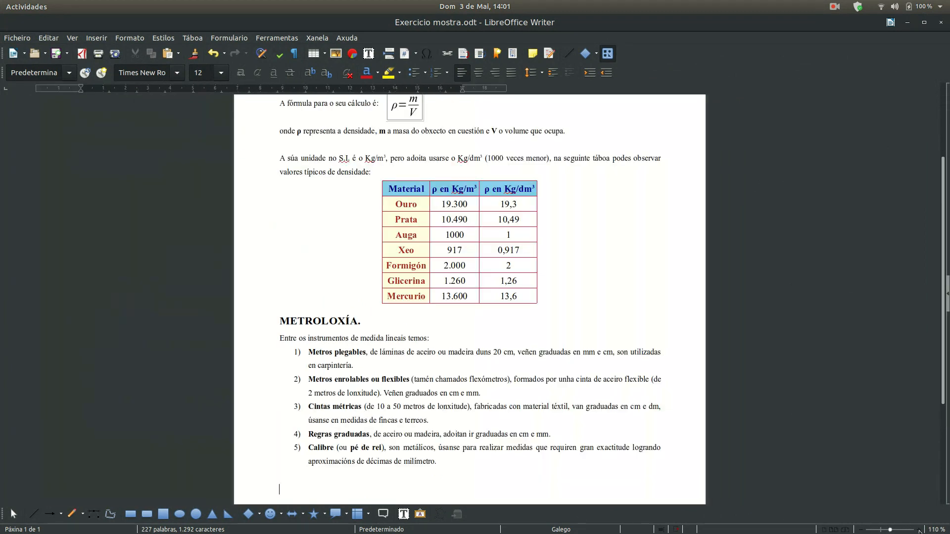
Review the document from start to end and check the page style's paper format and margins.
scroll(553, 355, up, 5)
scroll(553, 356, down, 15)
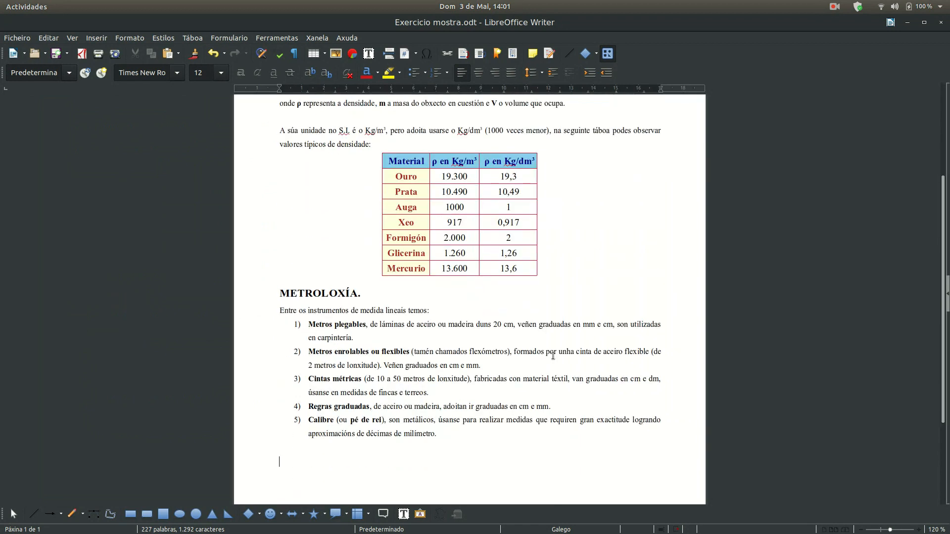
scroll(553, 355, up, 1)
scroll(552, 355, up, 5)
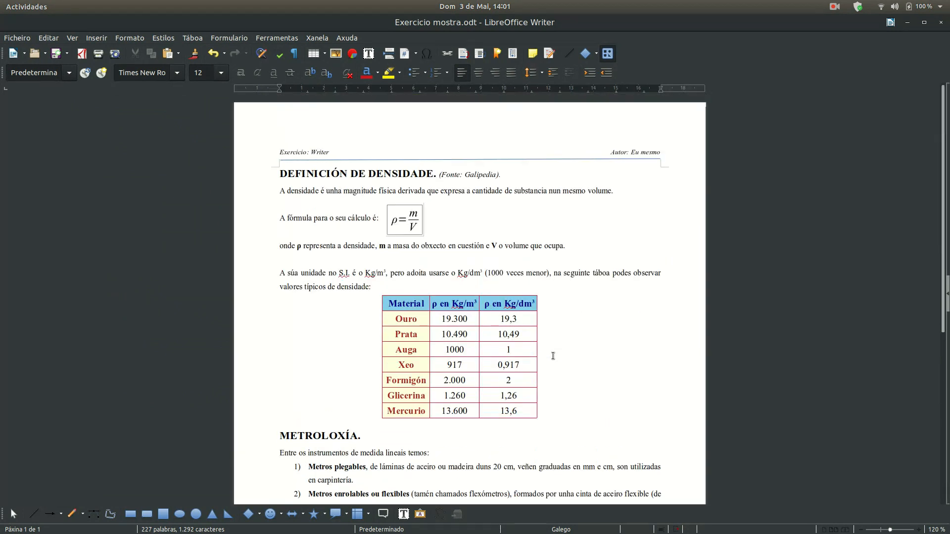
click(138, 38)
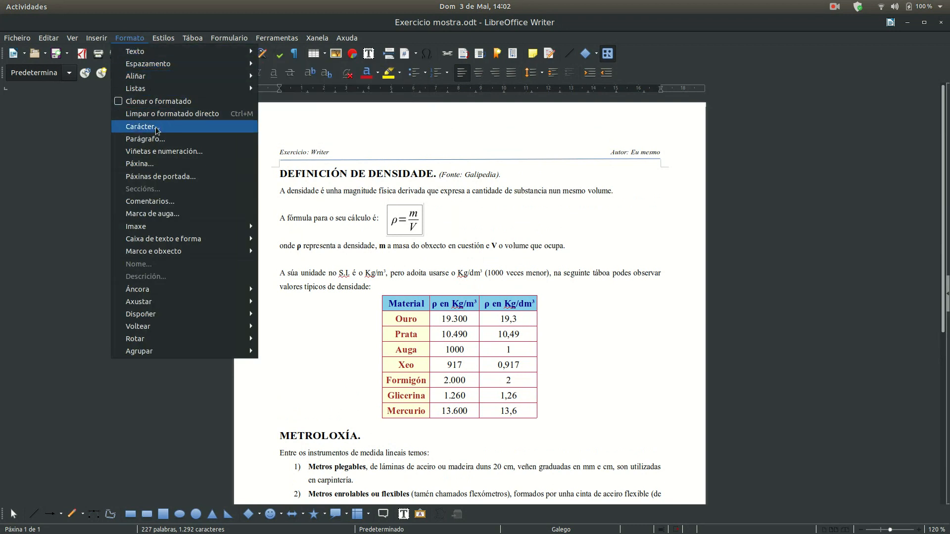
click(155, 166)
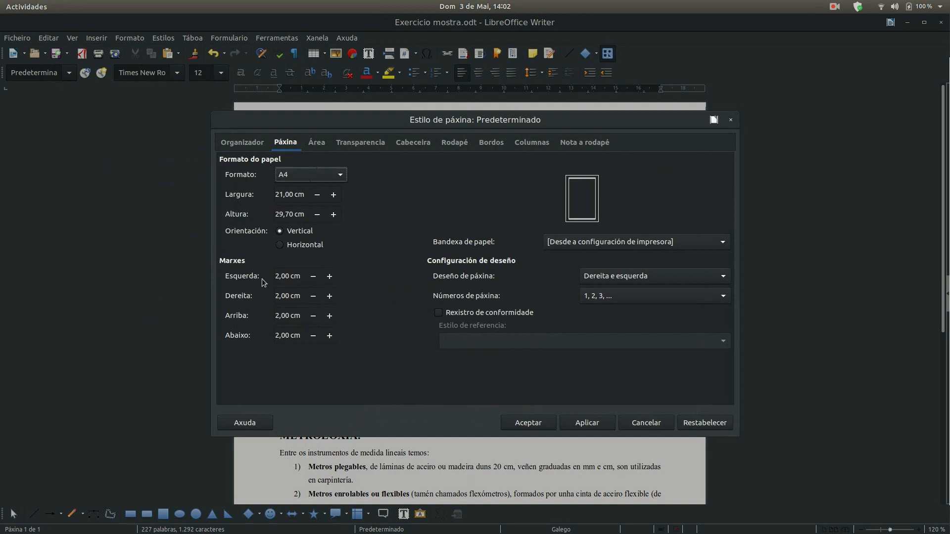
click(523, 425)
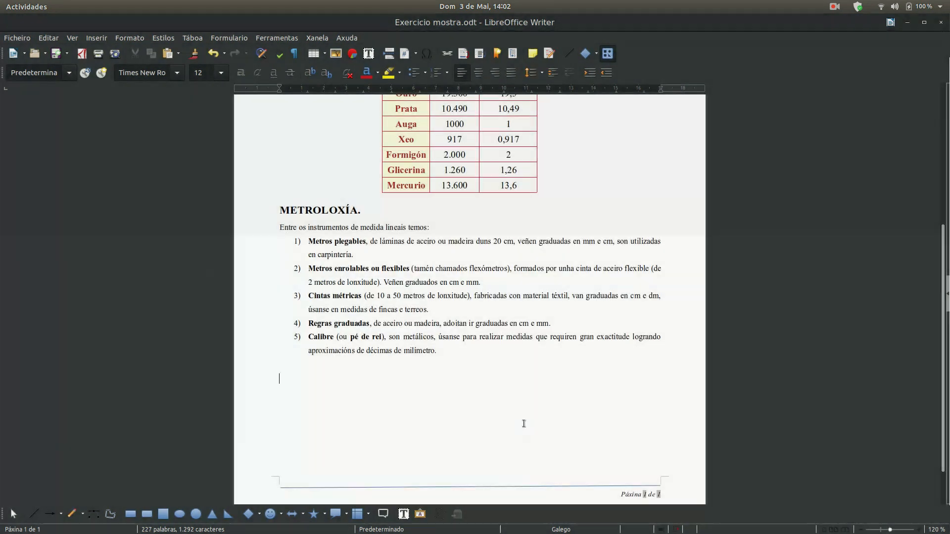
Set the density section's body text, from the definition down to the paragraph above the table, to 12 pt.
drag(889, 530, 880, 529)
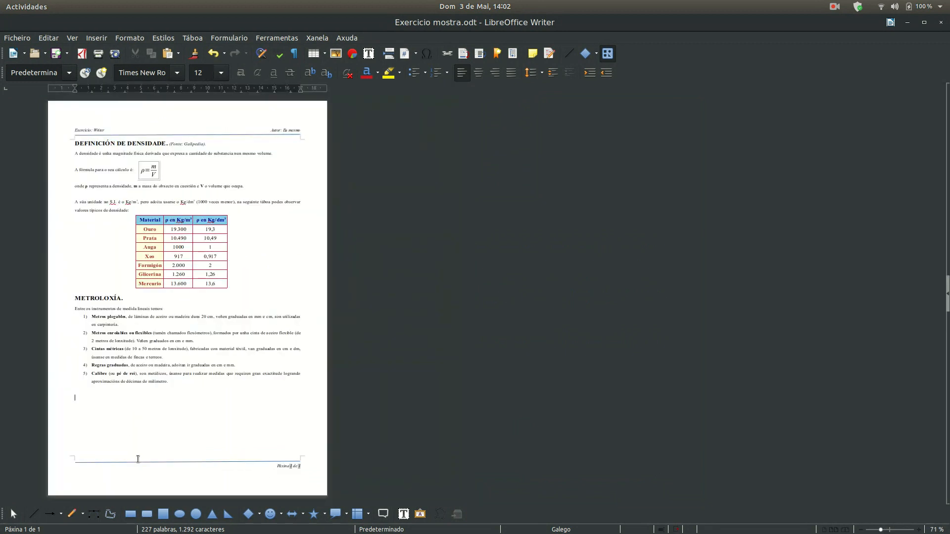
click(76, 154)
drag(76, 154, 130, 210)
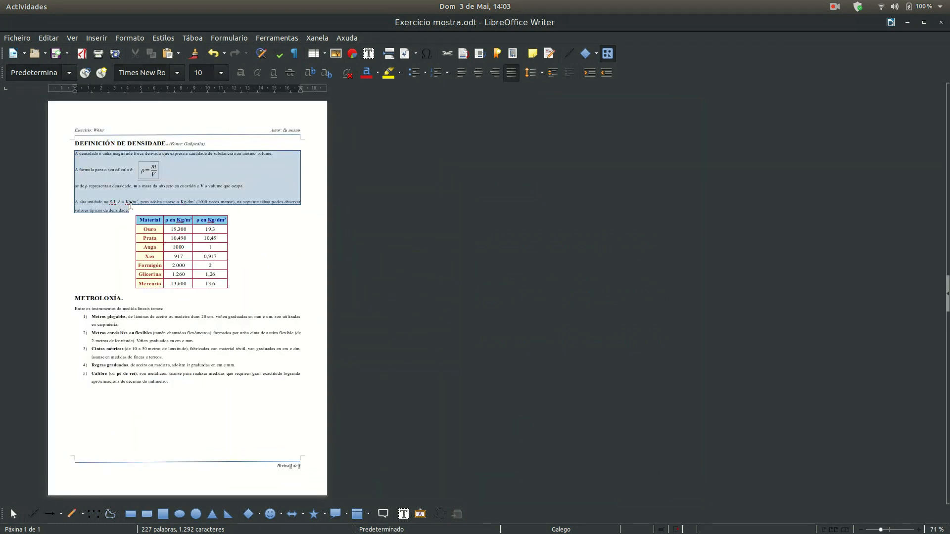
click(221, 72)
click(205, 146)
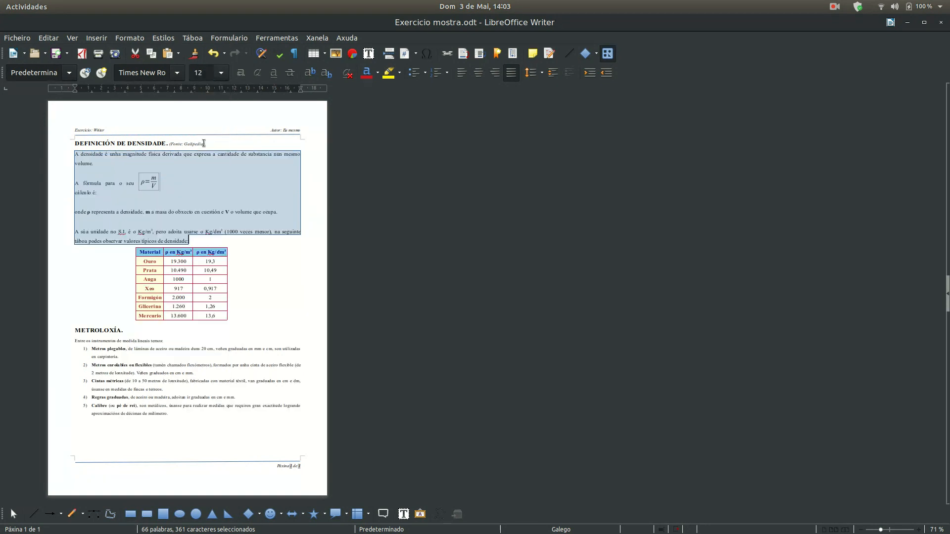
click(249, 244)
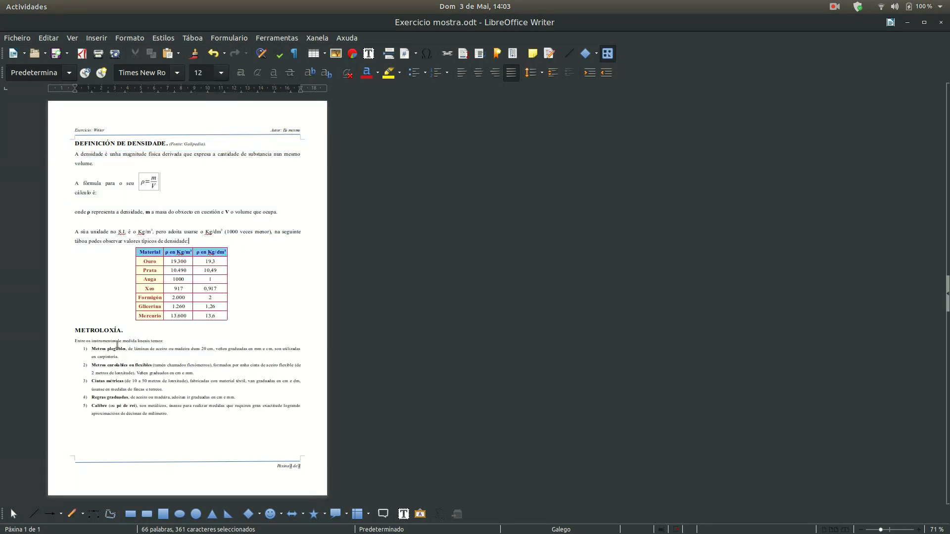
Set the Metroloxía introduction line and the five numbered instrument descriptions to 12 pt.
drag(72, 341, 184, 413)
click(222, 73)
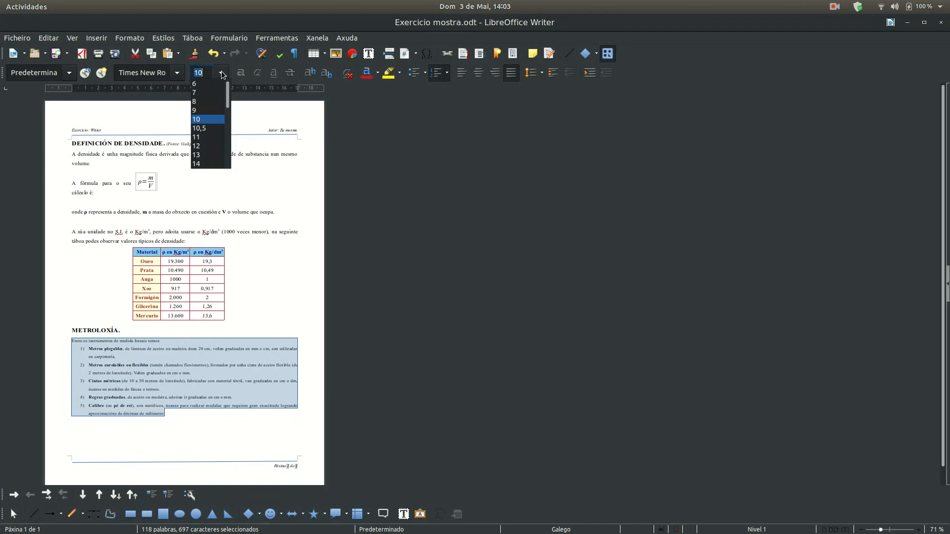
click(203, 146)
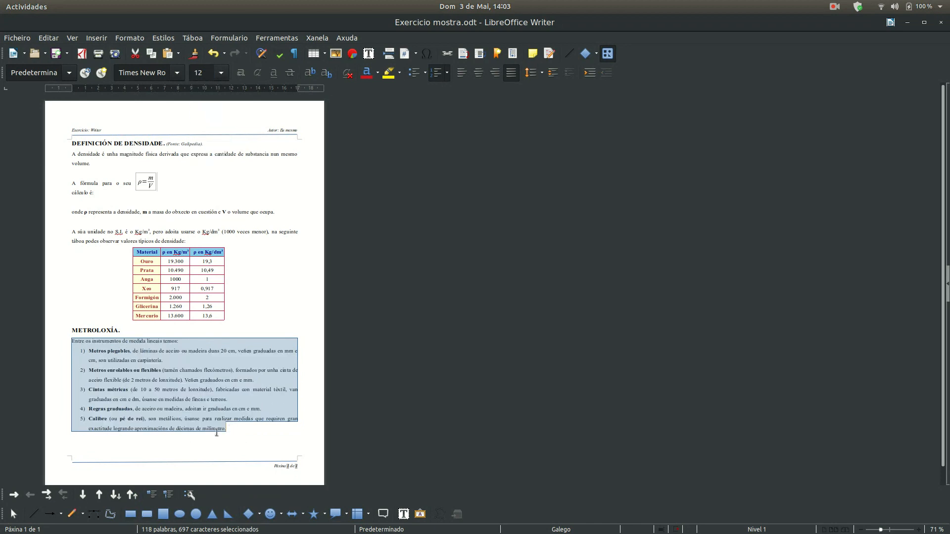
click(223, 450)
Move the density formula slightly to the right so its introductory text fits on one line.
ctrl+scroll(188, 180, up, 1)
drag(250, 201, 268, 200)
click(270, 210)
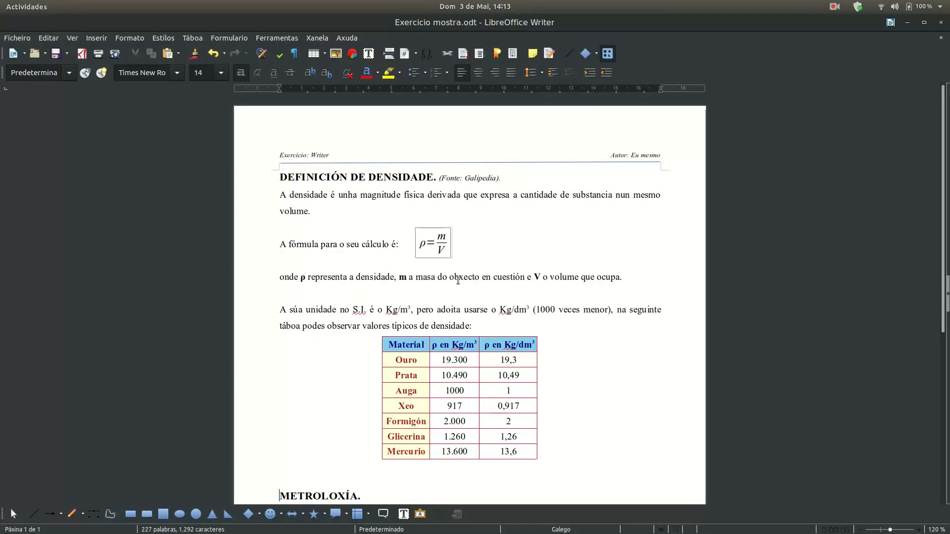
Export the document as a PDF named Exercicio mostra in the Descargas folder.
click(82, 54)
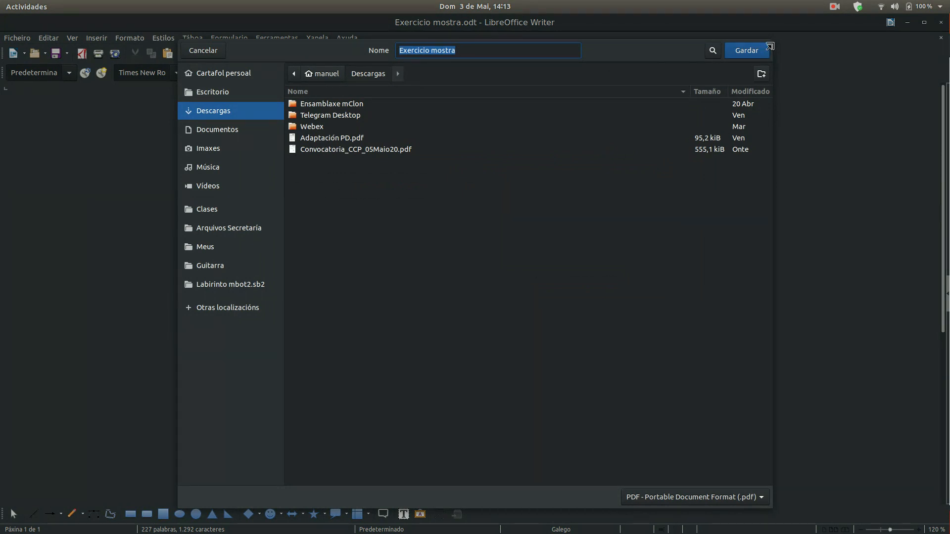
click(750, 52)
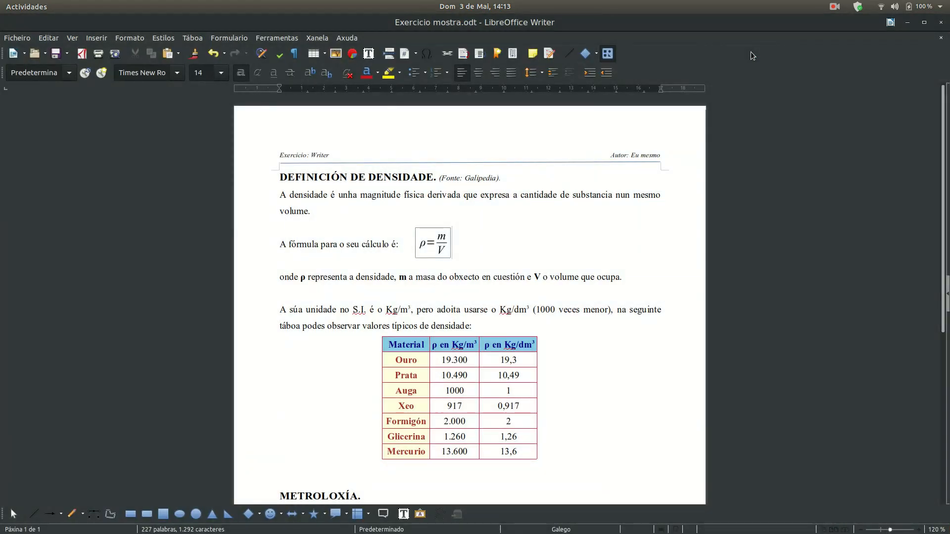